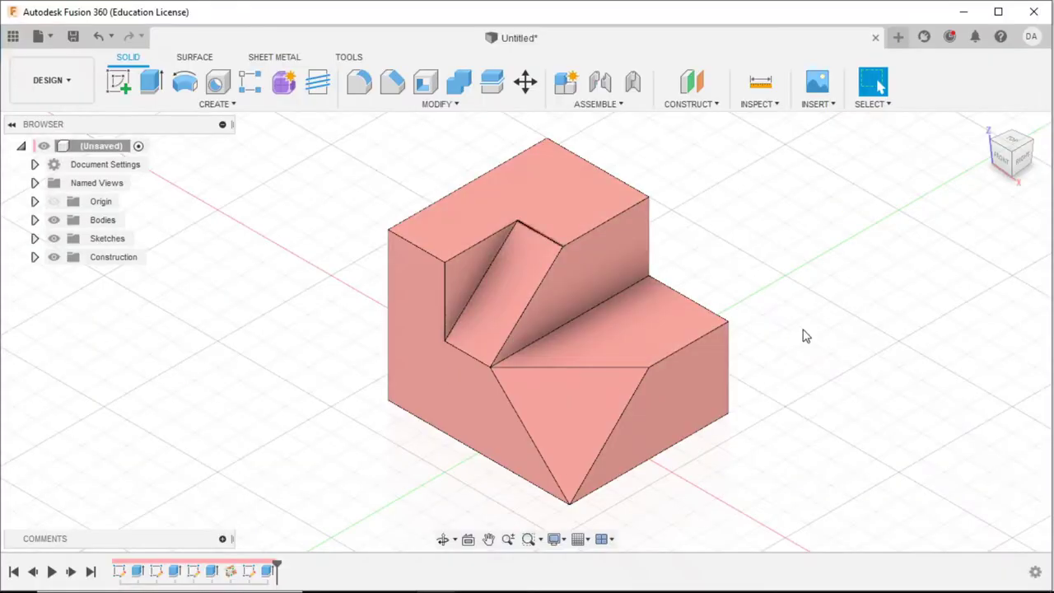
# Orbit the finished model and check the reference drawing in the photo viewer
pyautogui.moveTo(804, 349)
pyautogui.keyDown('shift'); pyautogui.mouseDown(button='middle')
pyautogui.moveTo(522, 365)
pyautogui.moveTo(390, 349)
pyautogui.moveTo(281, 315)
pyautogui.moveTo(264, 348)
pyautogui.moveTo(387, 351)
pyautogui.moveTo(295, 352)
pyautogui.mouseUp(button='middle'); pyautogui.keyUp('shift')
pyautogui.moveTo(295, 351); pyautogui.dragTo(880, 369)
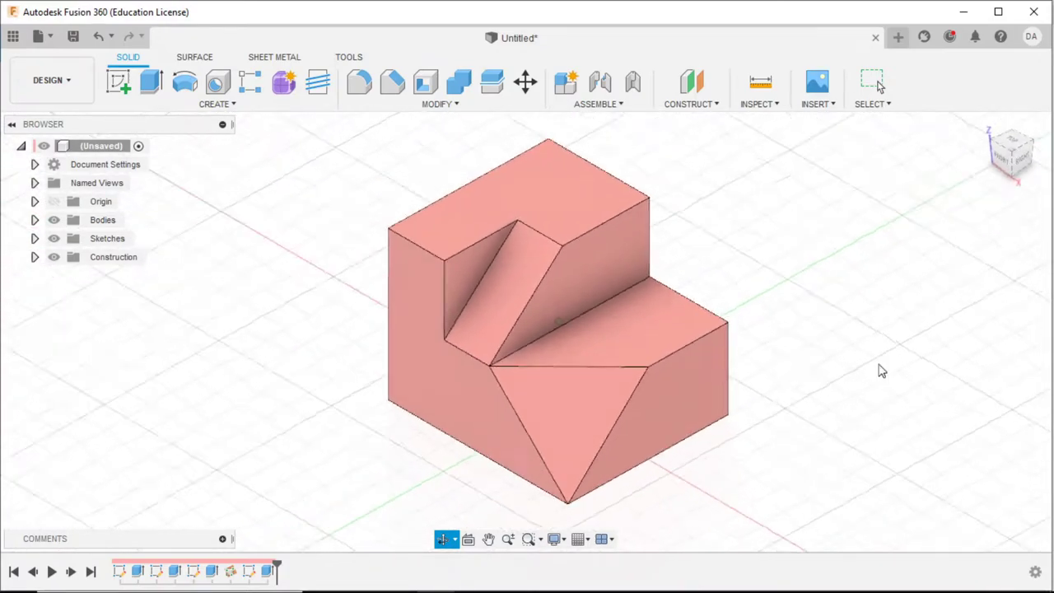
pyautogui.press('Escape')
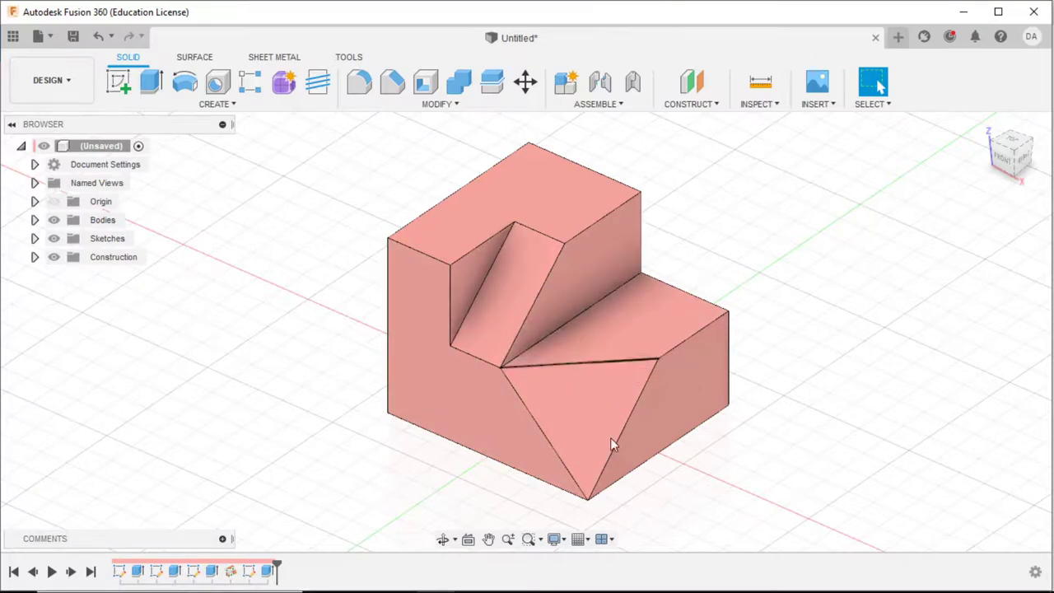
pyautogui.click(588, 579)
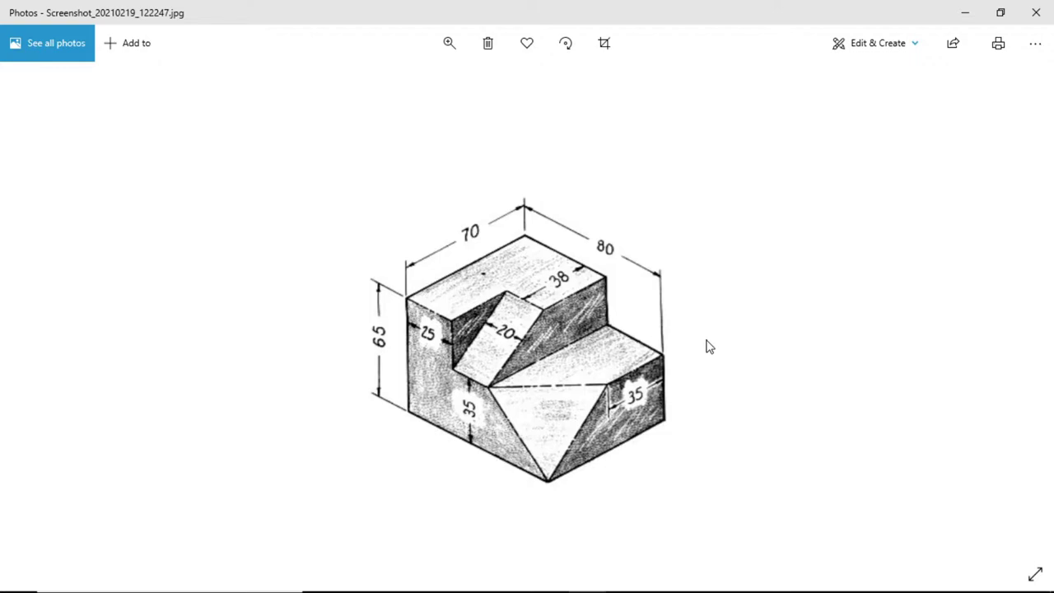
pyautogui.hotkey('alt', 'Tab')
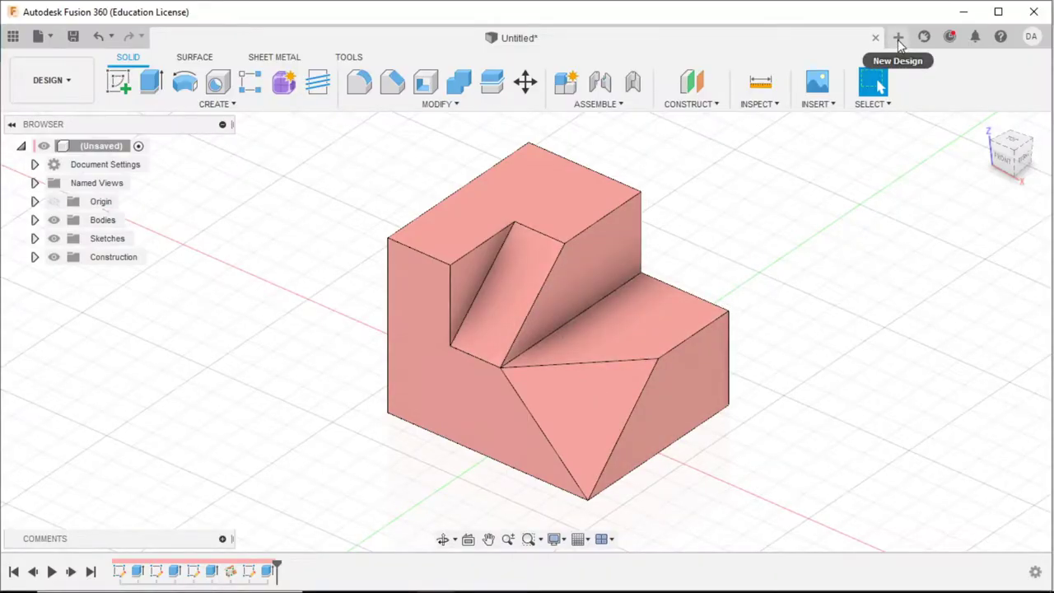
# Create a new empty design and start a sketch on the top (XY) plane
pyautogui.click(43, 38)
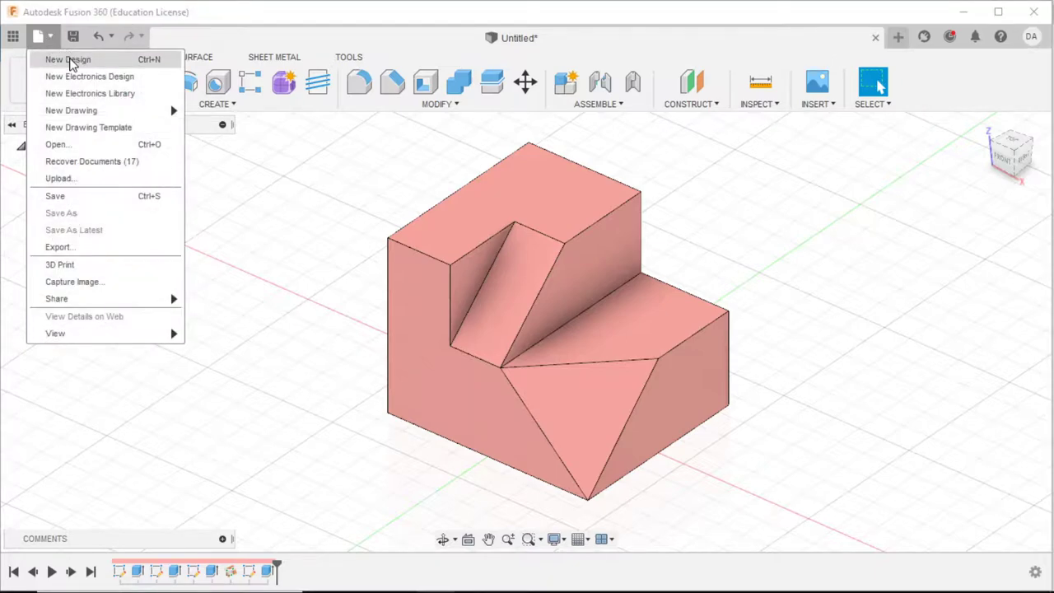
pyautogui.click(70, 60)
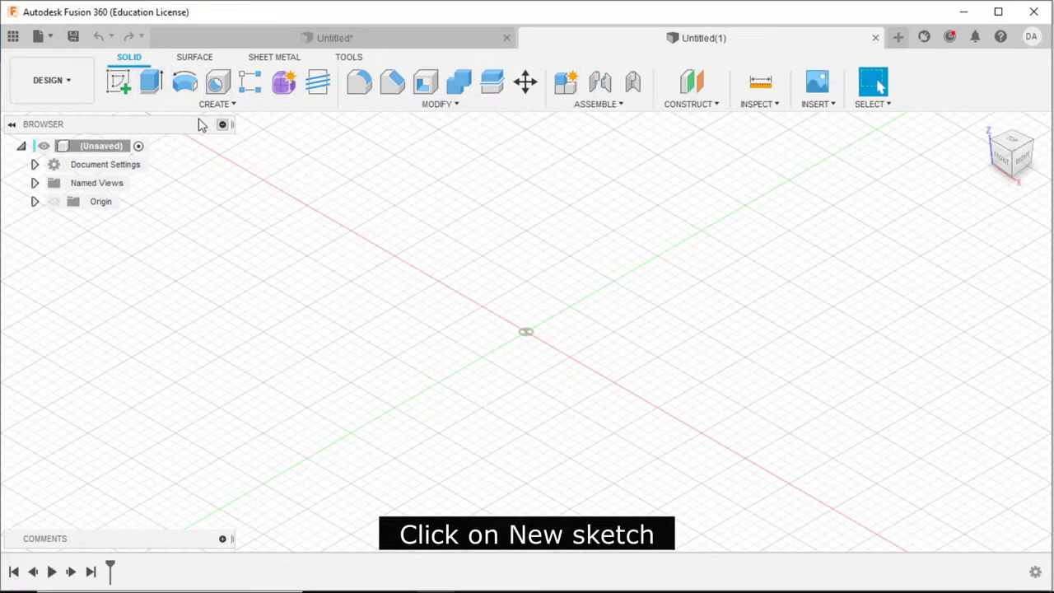
pyautogui.click(119, 93)
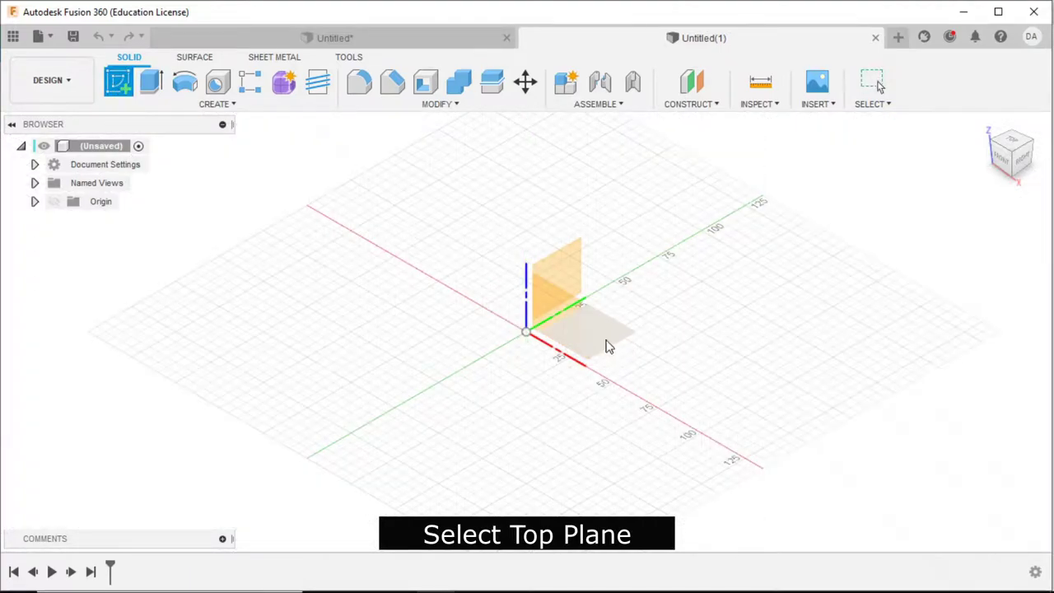
pyautogui.click(603, 336)
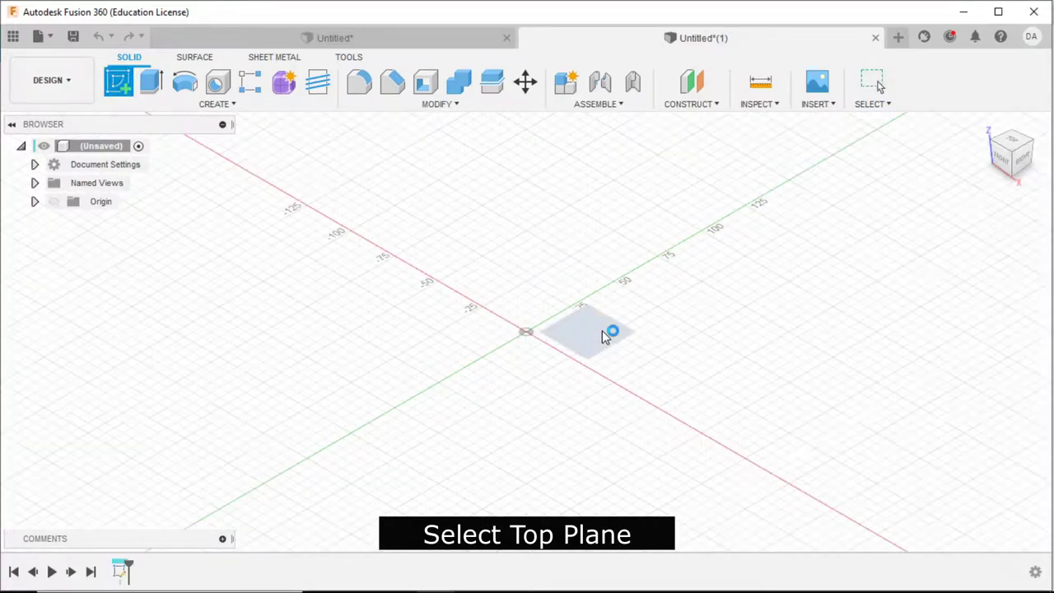
# Switch the sketch rectangle tool to Center Rectangle
pyautogui.scroll(-1, 715, 222)
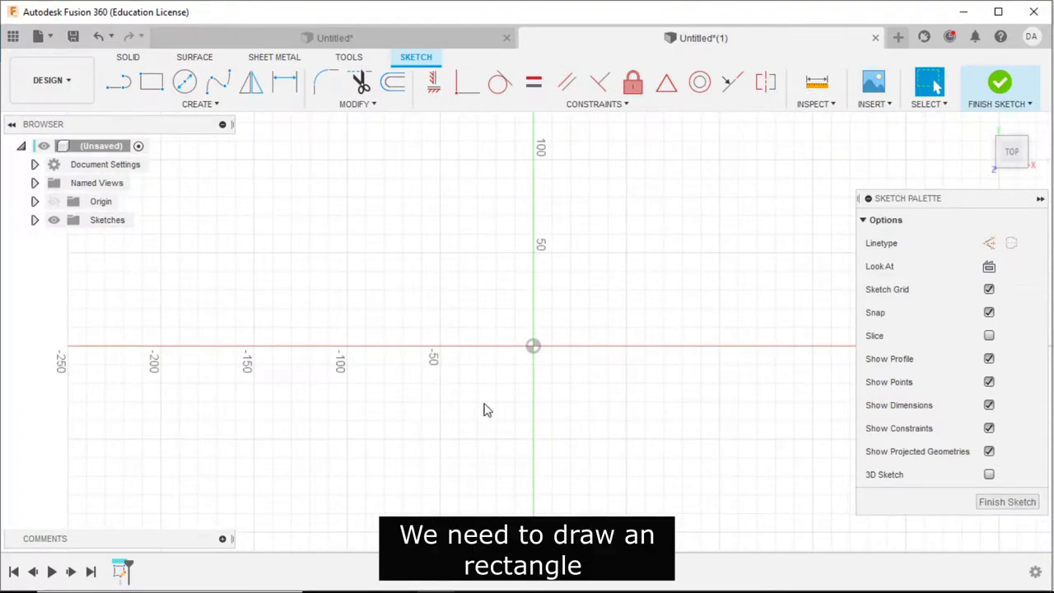
pyautogui.click(193, 108)
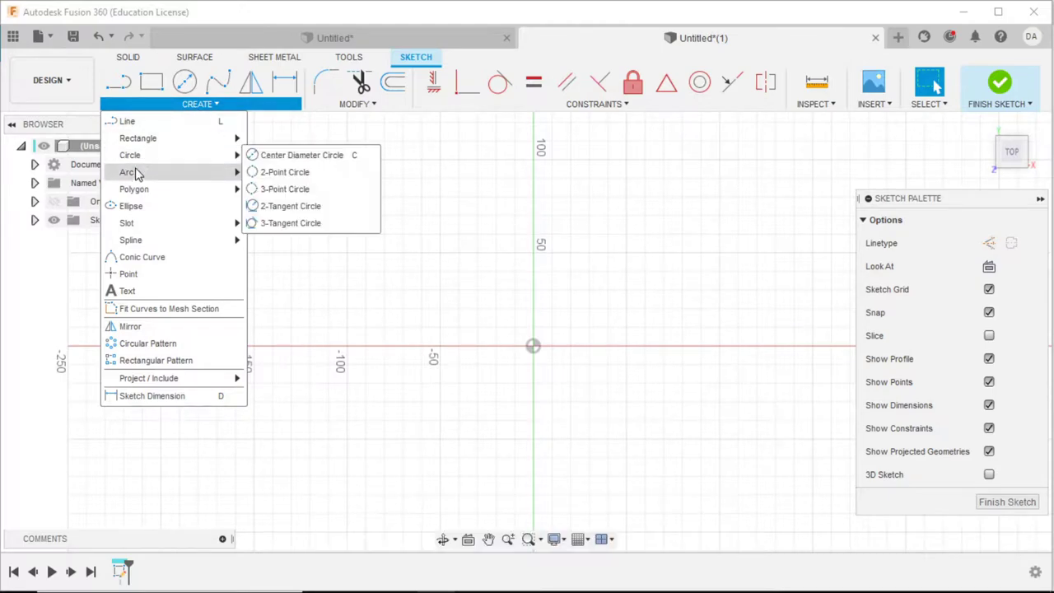
pyautogui.moveTo(165, 138)
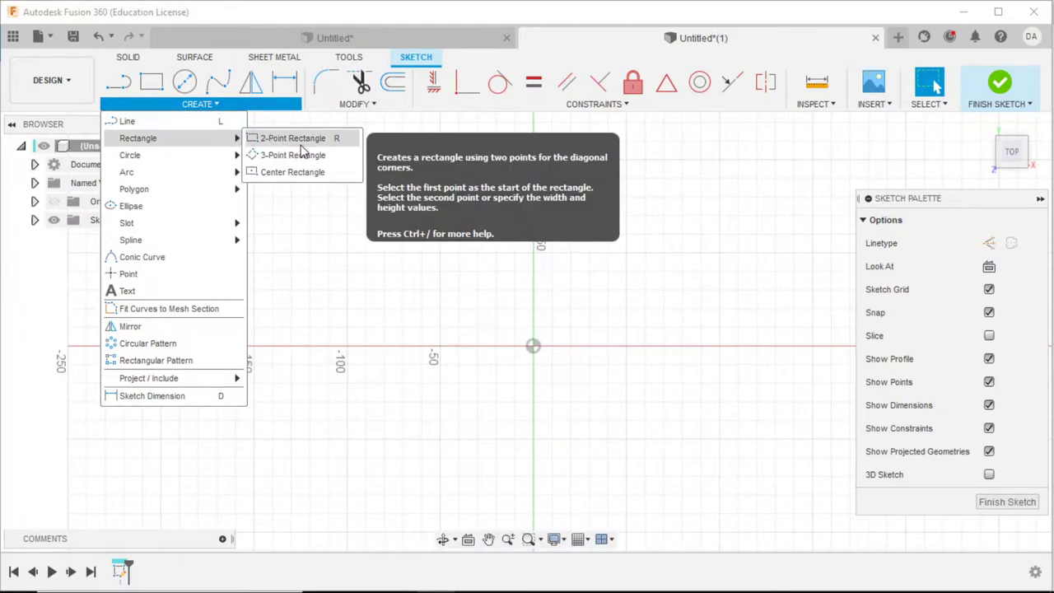
pyautogui.moveTo(292, 138)
pyautogui.click(325, 140)
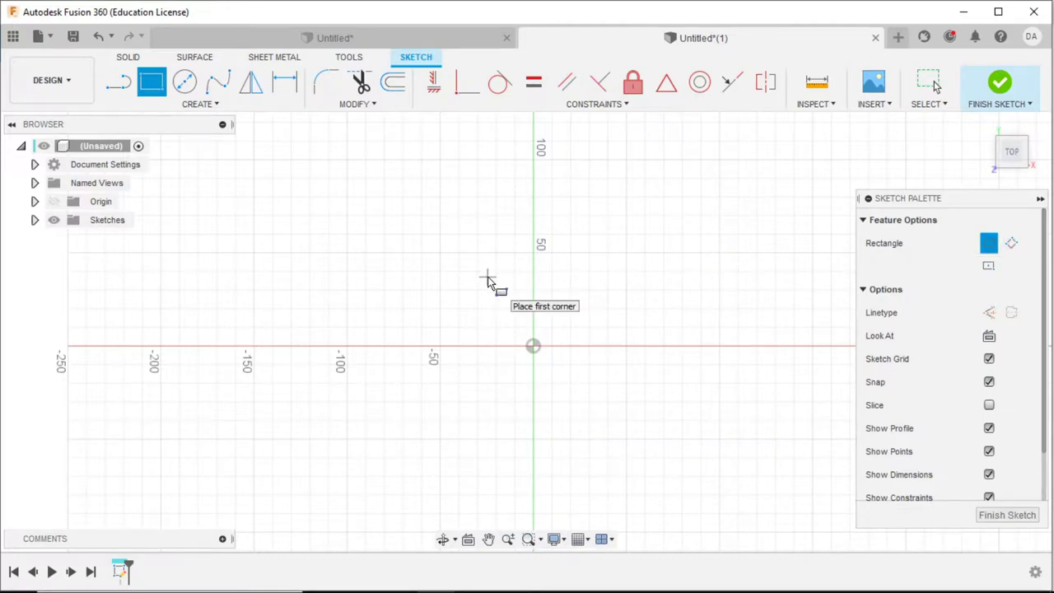
pyautogui.click(989, 268)
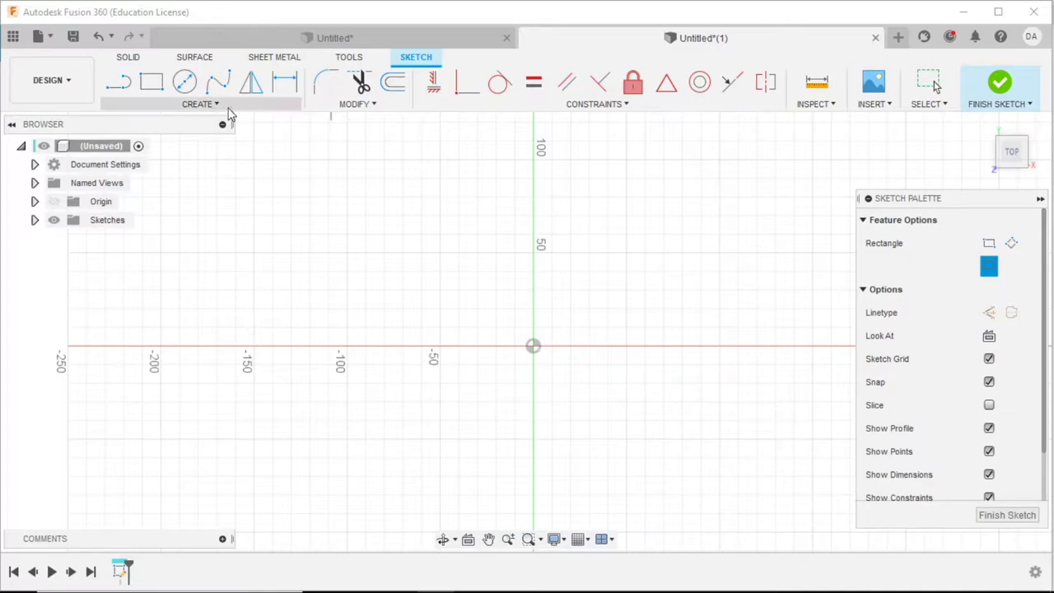
pyautogui.click(212, 105)
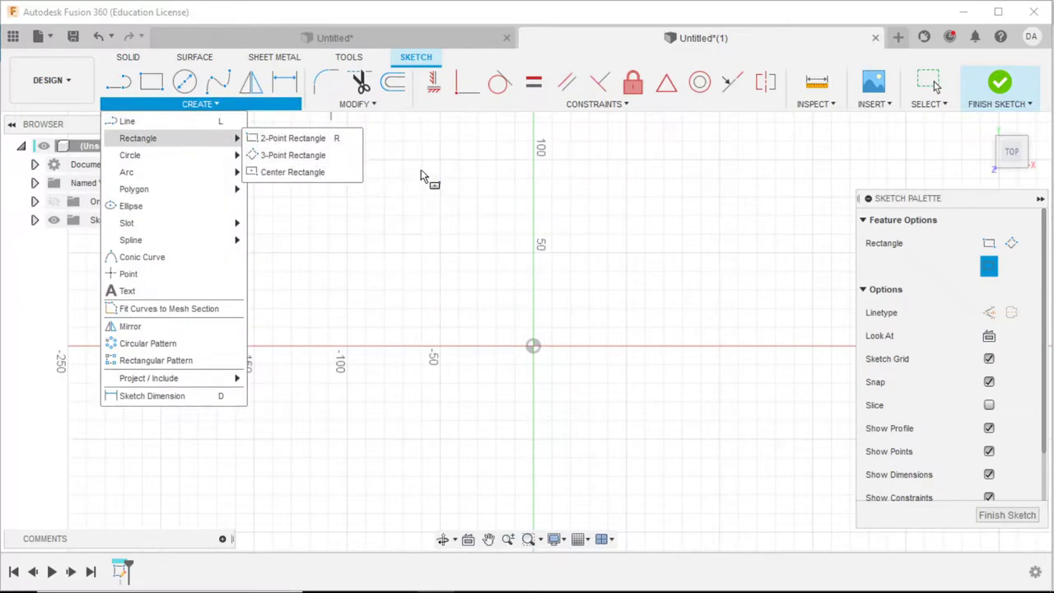
pyautogui.click(989, 265)
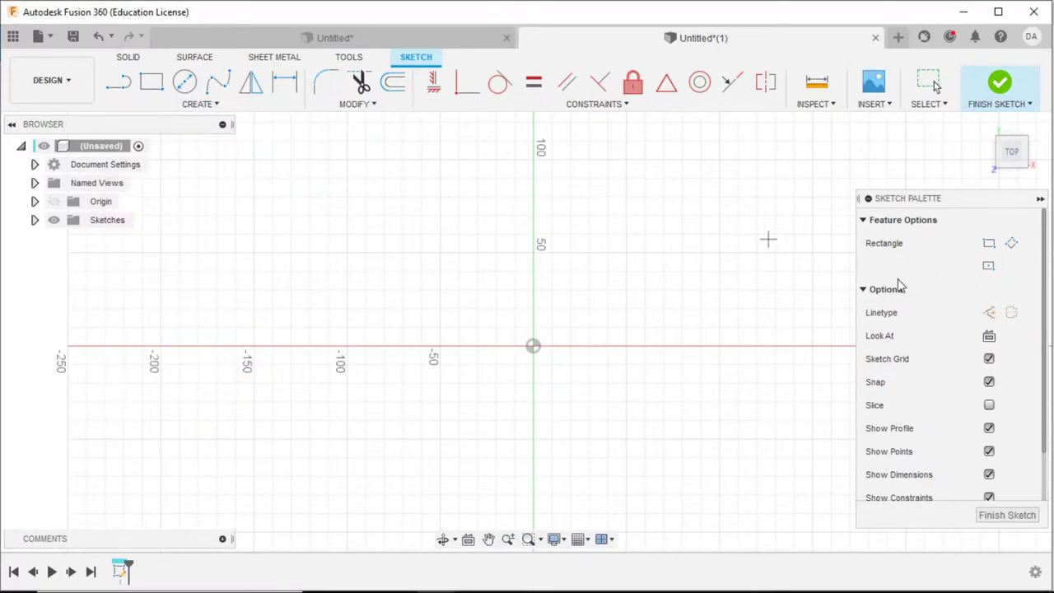
# Draw a centre rectangle from the origin, 80 mm wide
pyautogui.click(533, 347)
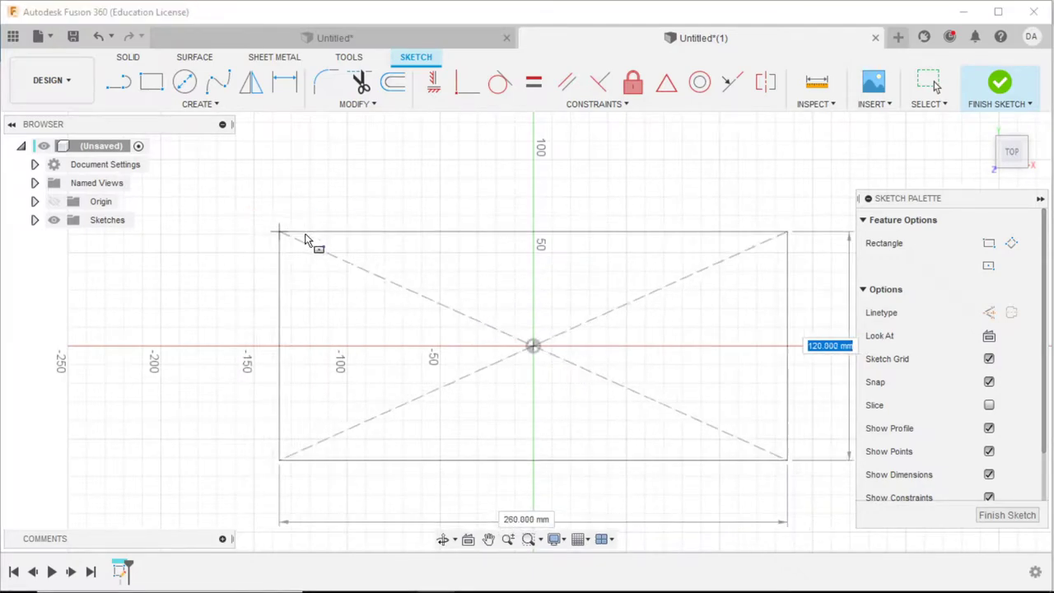
pyautogui.write('80')
pyautogui.press('Tab')
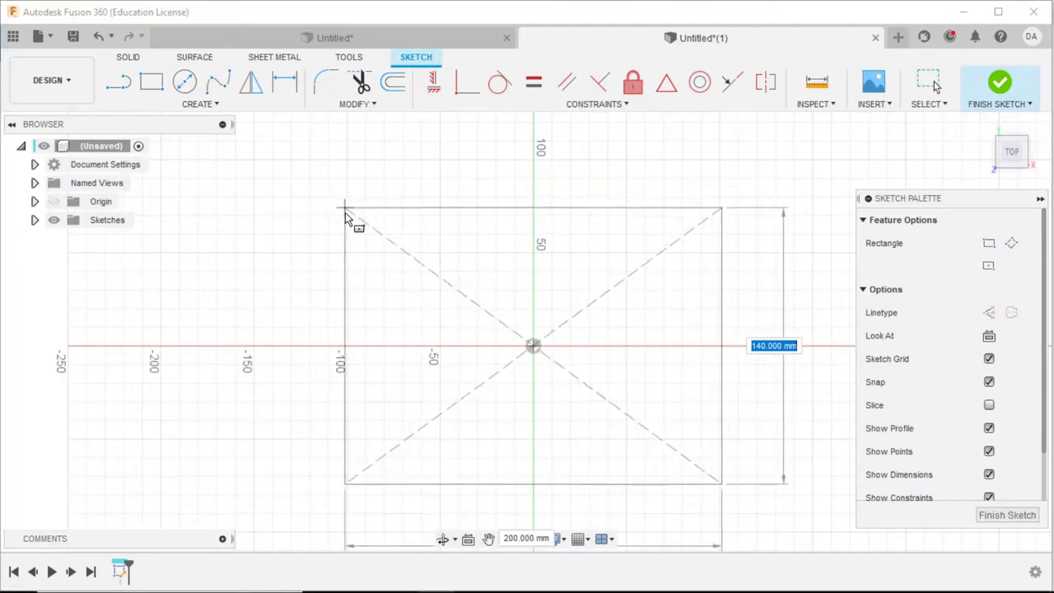
pyautogui.click(314, 230)
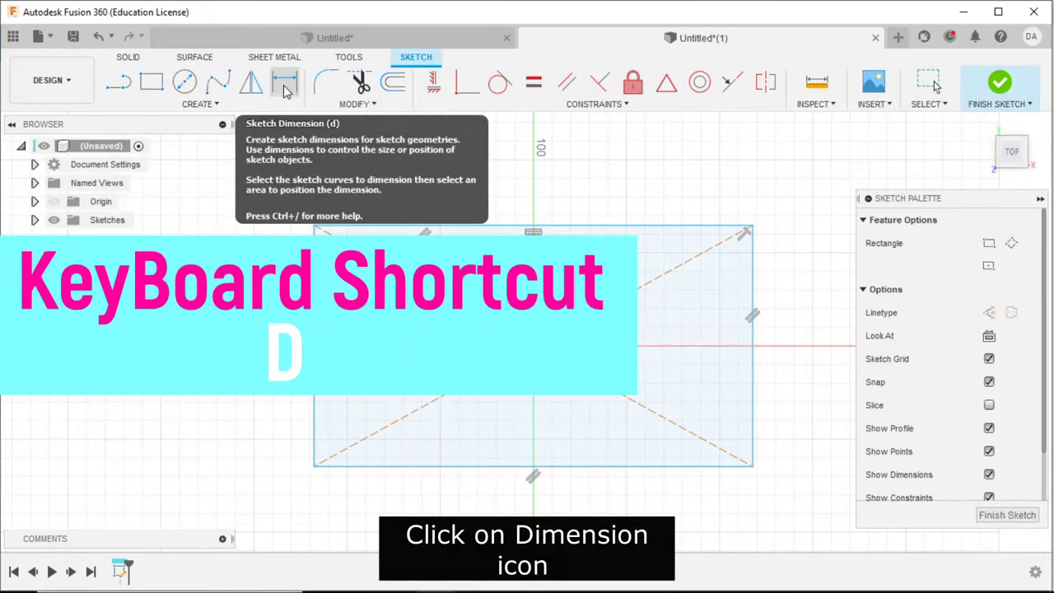
# Dimension the rectangle's top edge to 80 mm and left edge to 70 mm, then finish the sketch
pyautogui.click(287, 90)
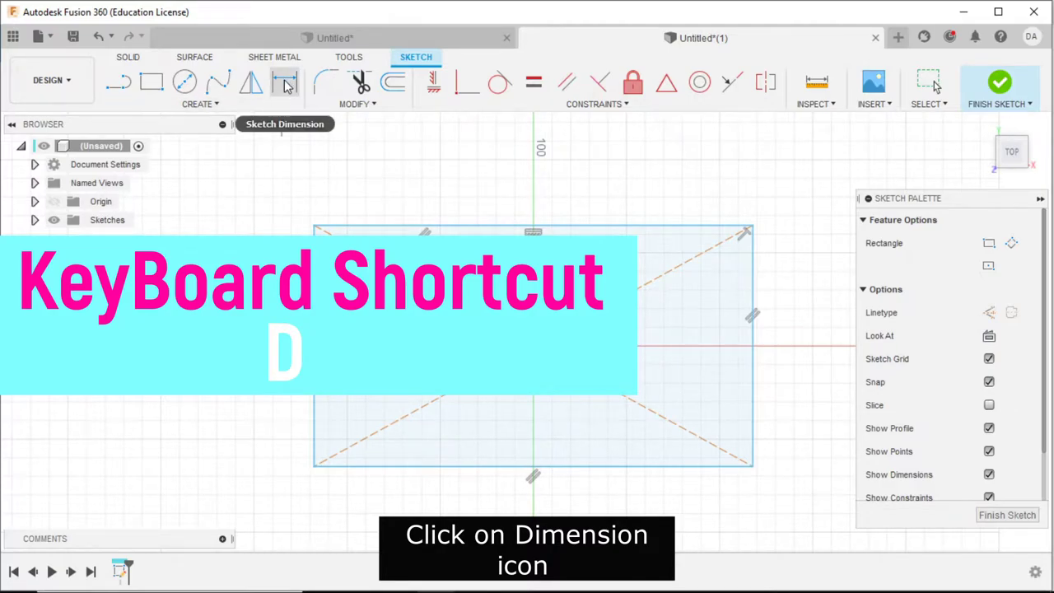
pyautogui.click(286, 86)
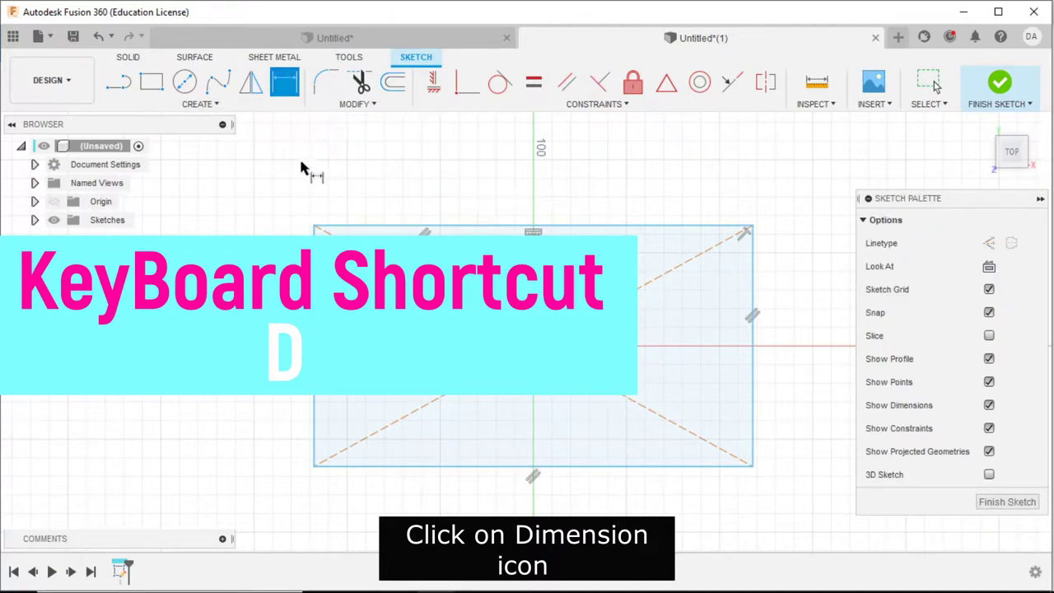
pyautogui.click(439, 231)
pyautogui.click(458, 164)
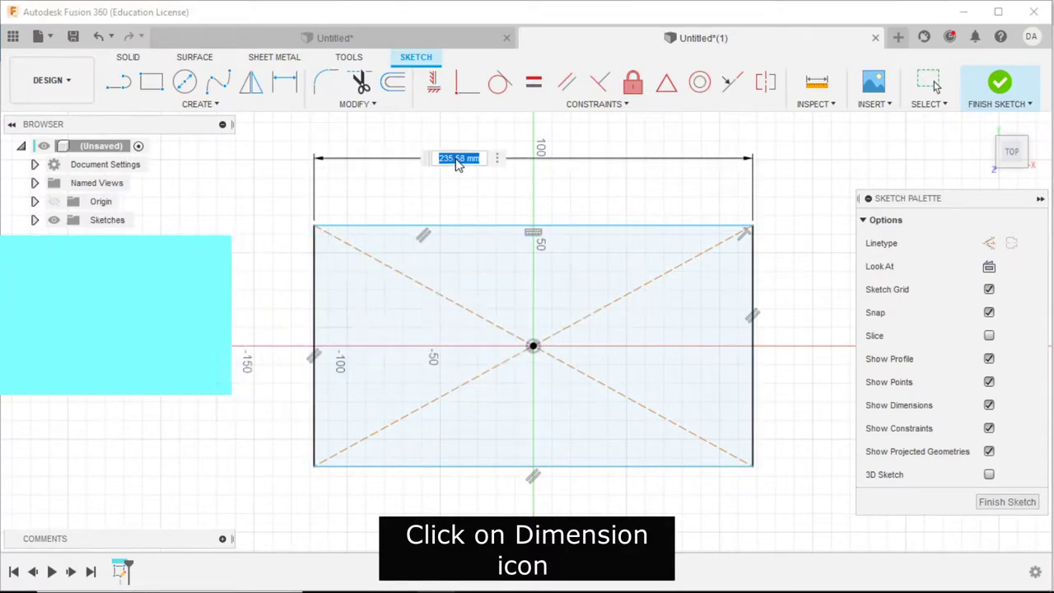
pyautogui.write('80')
pyautogui.press('Return')
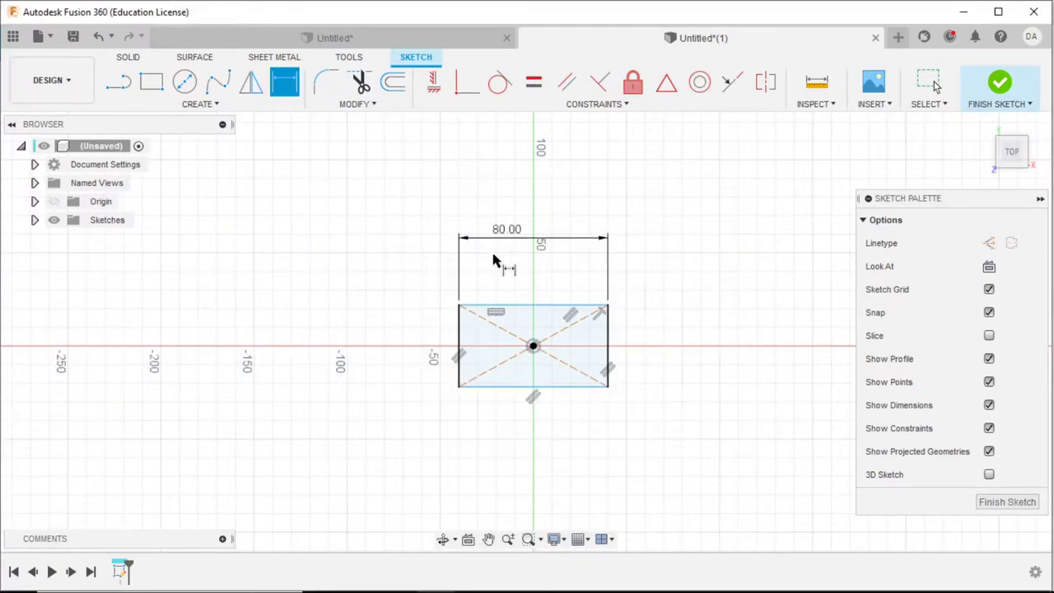
pyautogui.click(457, 350)
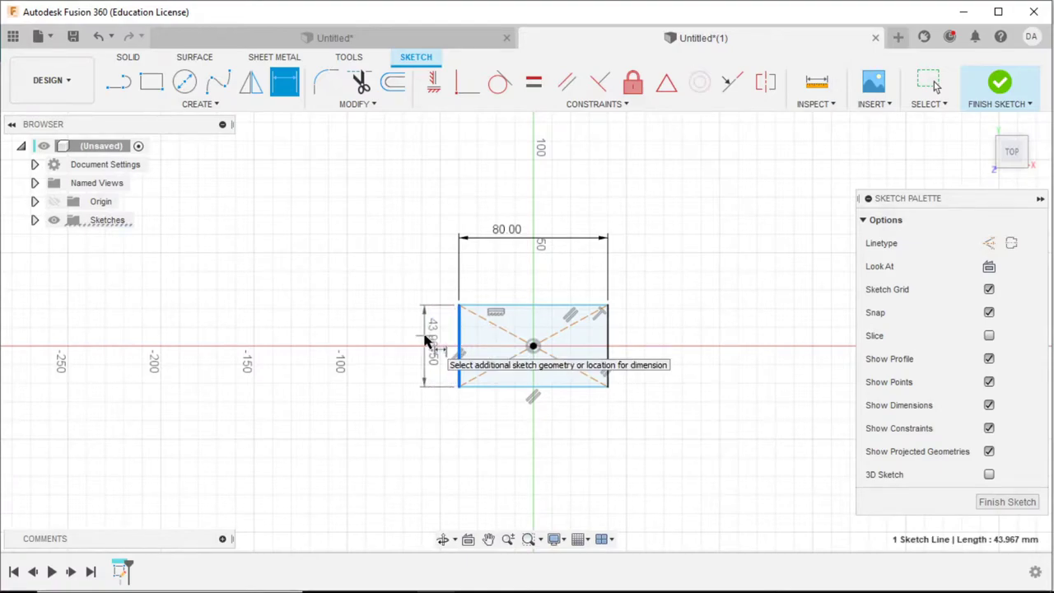
pyautogui.click(427, 341)
pyautogui.write('70')
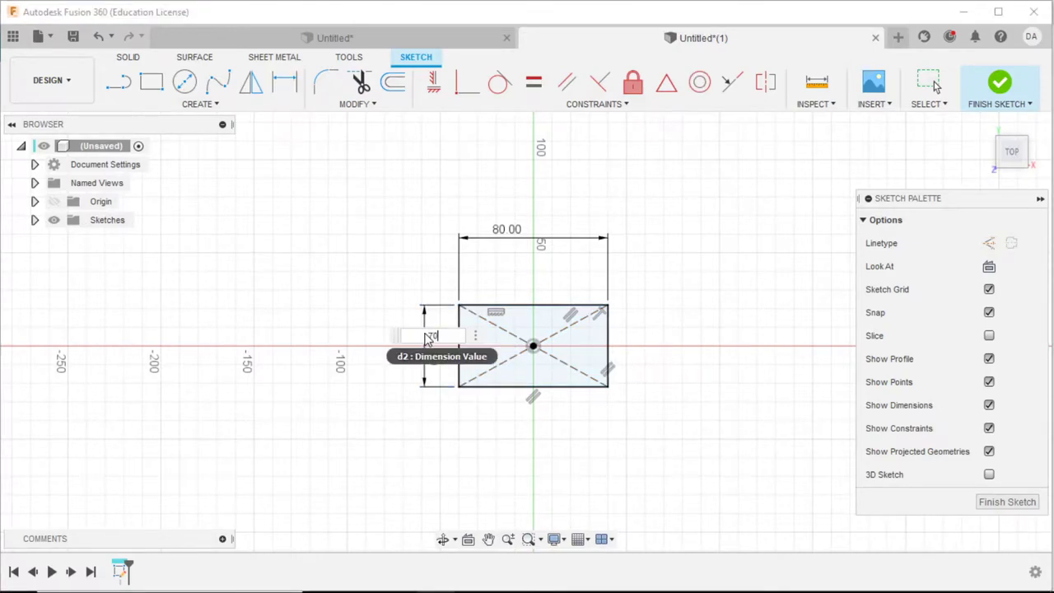
pyautogui.press('Return')
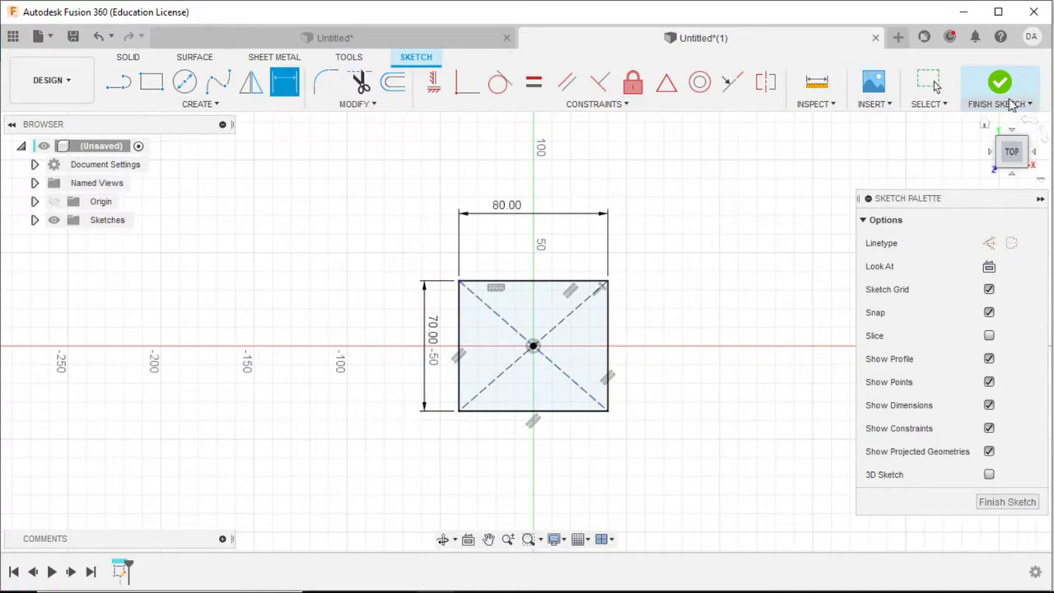
pyautogui.moveTo(1011, 152)
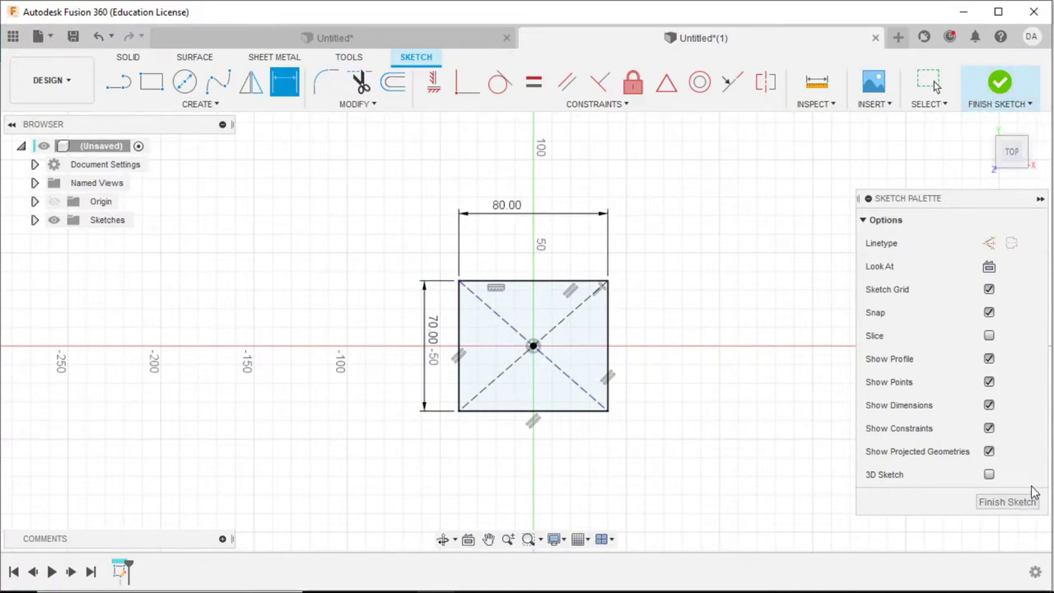
pyautogui.click(1007, 501)
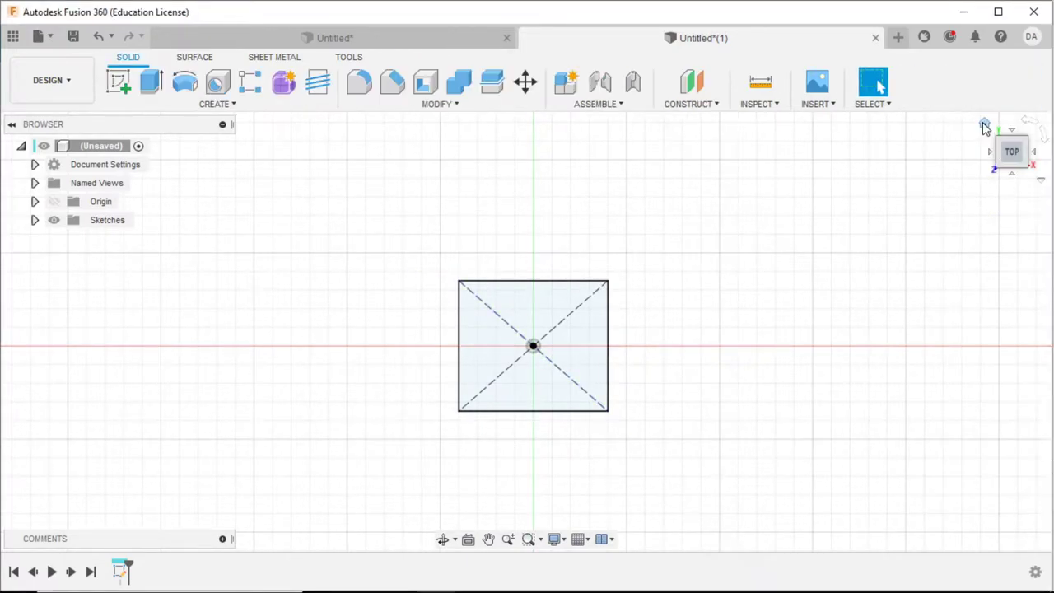
# Return to the home view and extrude the rectangle profile, starting from the profile plane
pyautogui.click(983, 124)
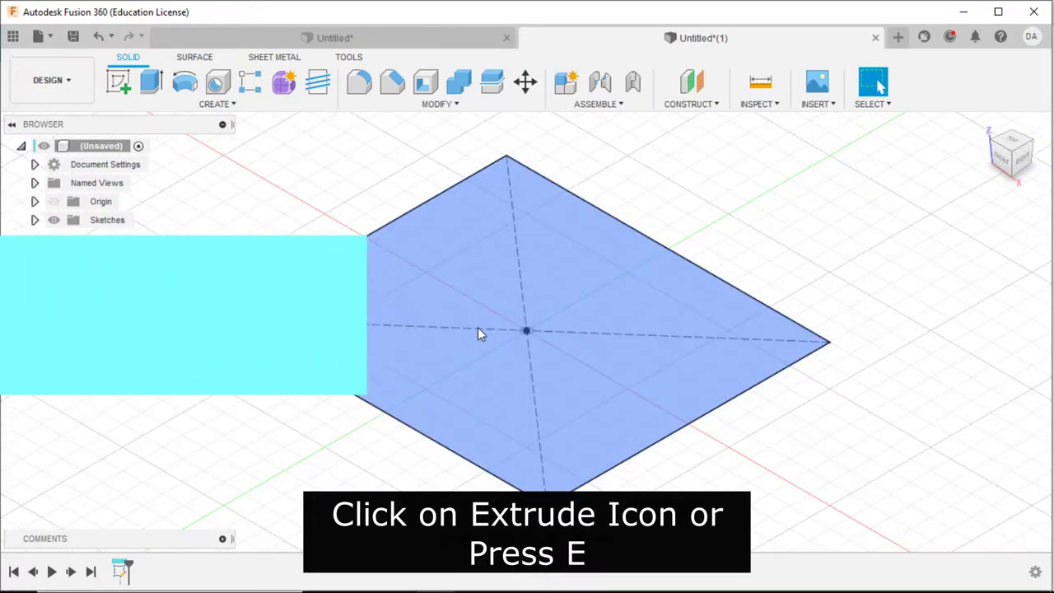
pyautogui.scroll(-3, 480, 330)
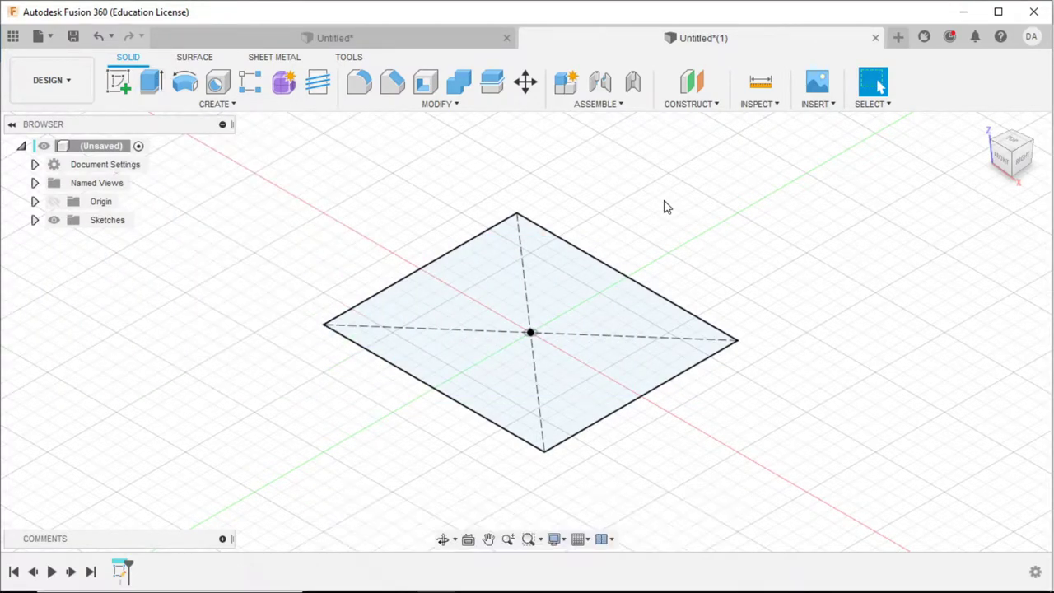
pyautogui.press('e')
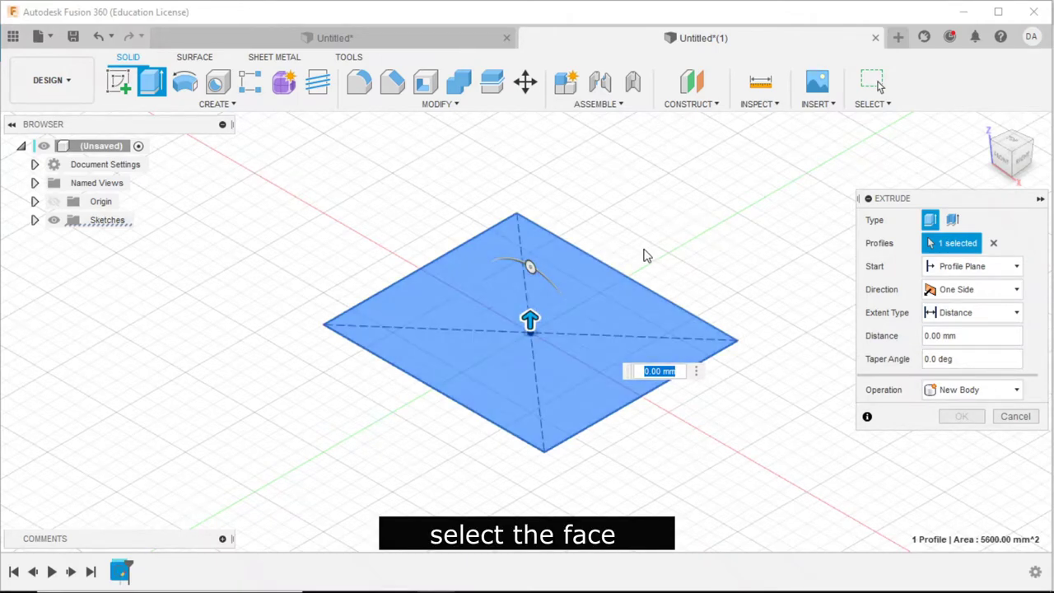
pyautogui.click(613, 303)
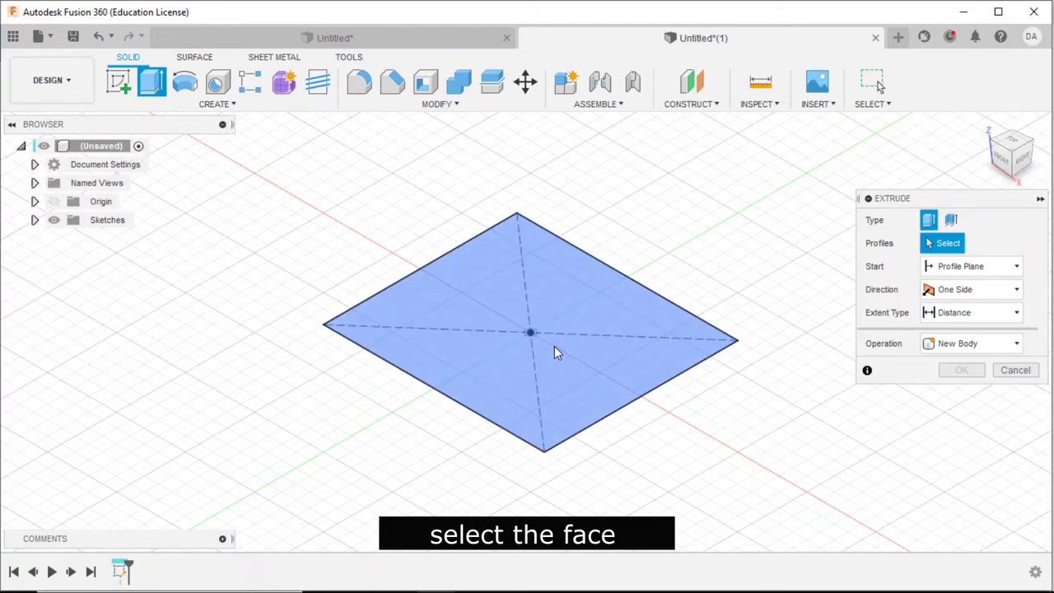
pyautogui.click(573, 311)
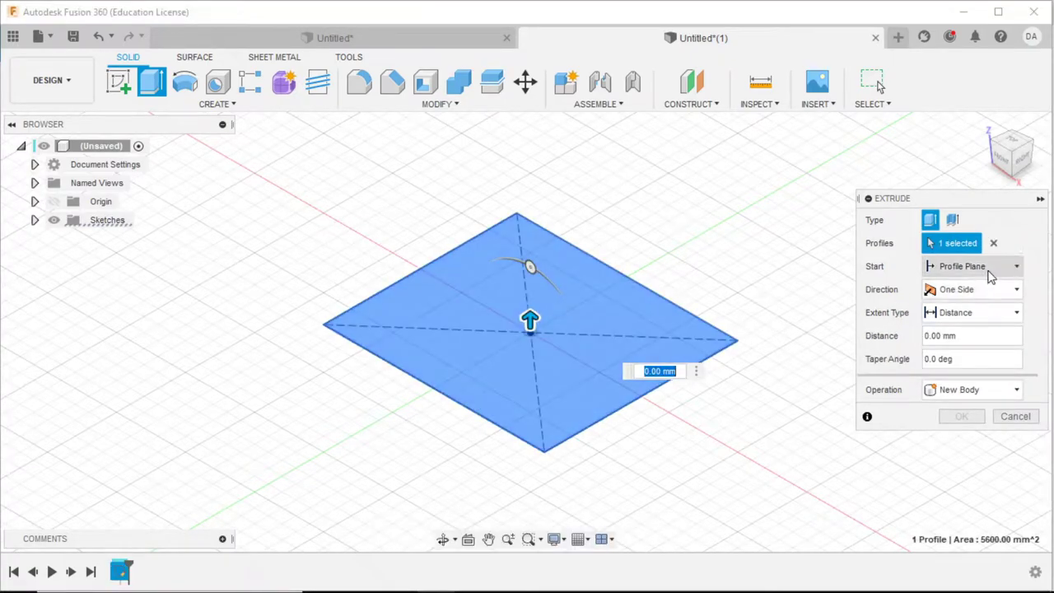
pyautogui.click(988, 269)
pyautogui.click(988, 272)
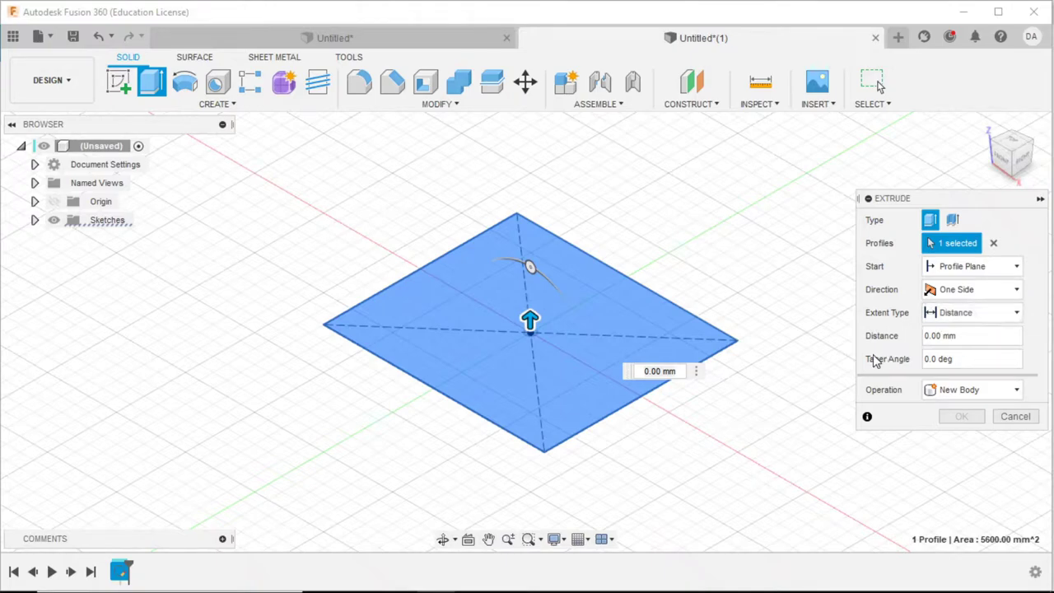
# Set the extrusion distance to 65 mm as a New Body and confirm
pyautogui.tripleClick(950, 335)
pyautogui.write('65')
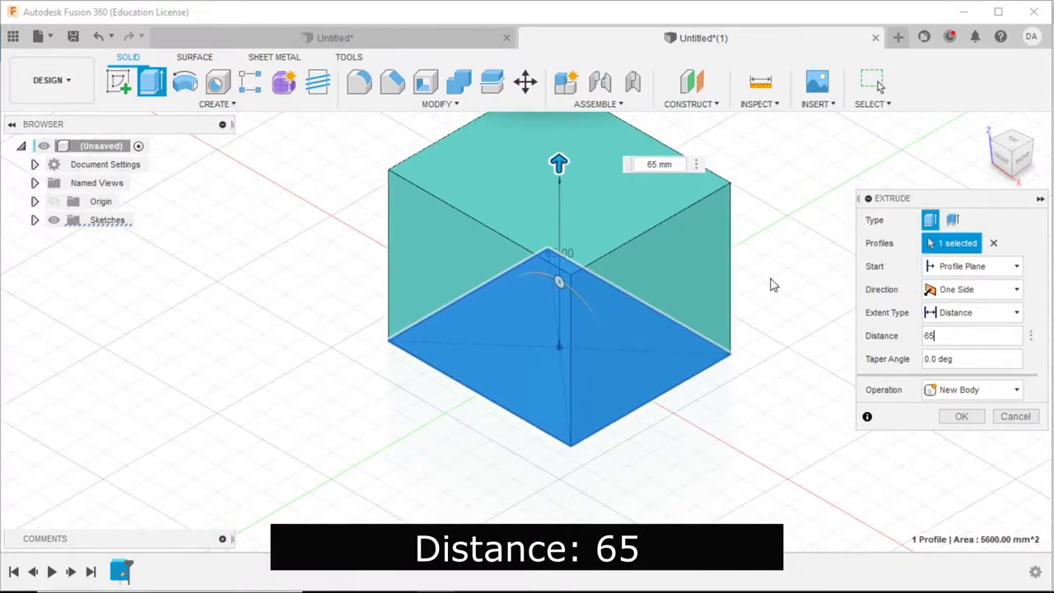
pyautogui.doubleClick(665, 166)
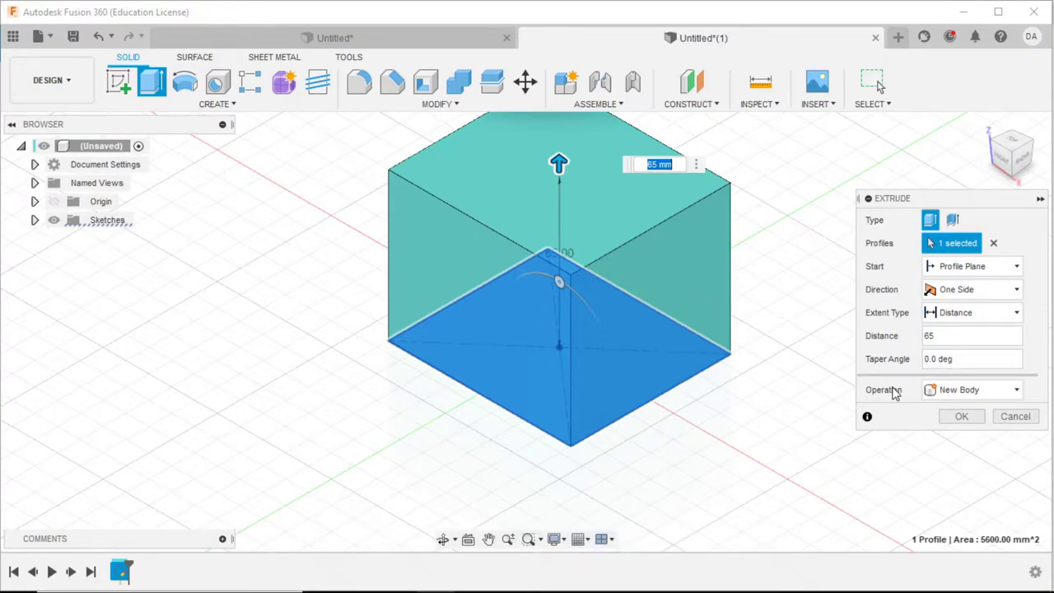
pyautogui.click(929, 390)
pyautogui.click(979, 462)
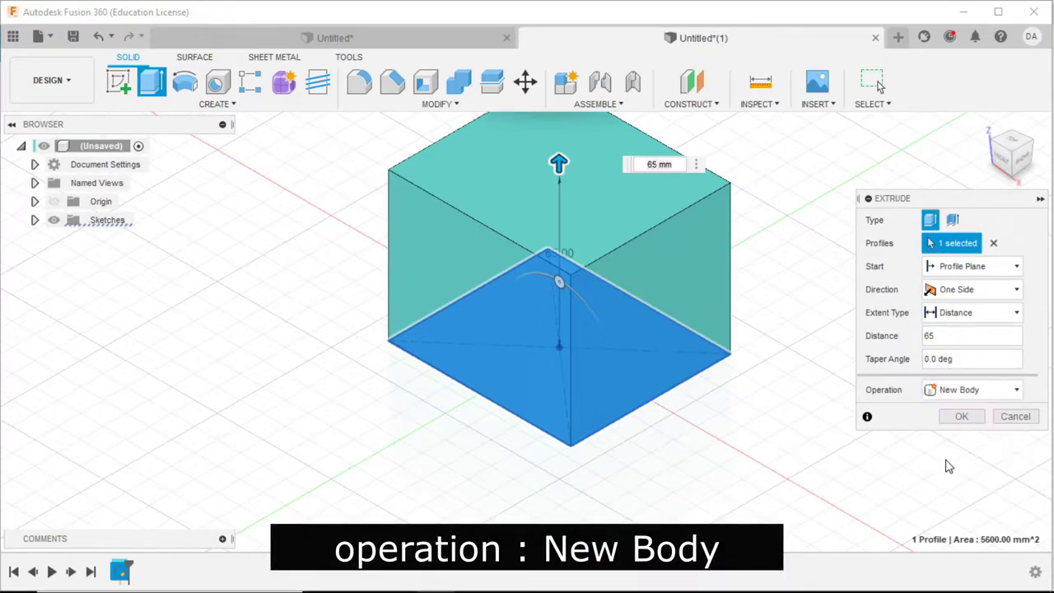
pyautogui.click(962, 418)
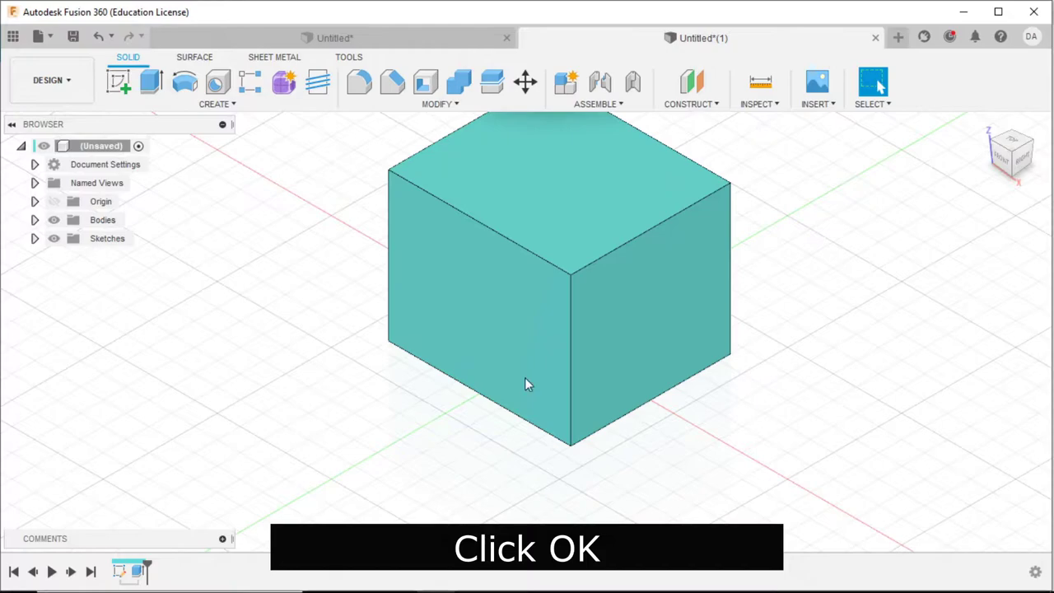
pyautogui.scroll(-1, 449, 453)
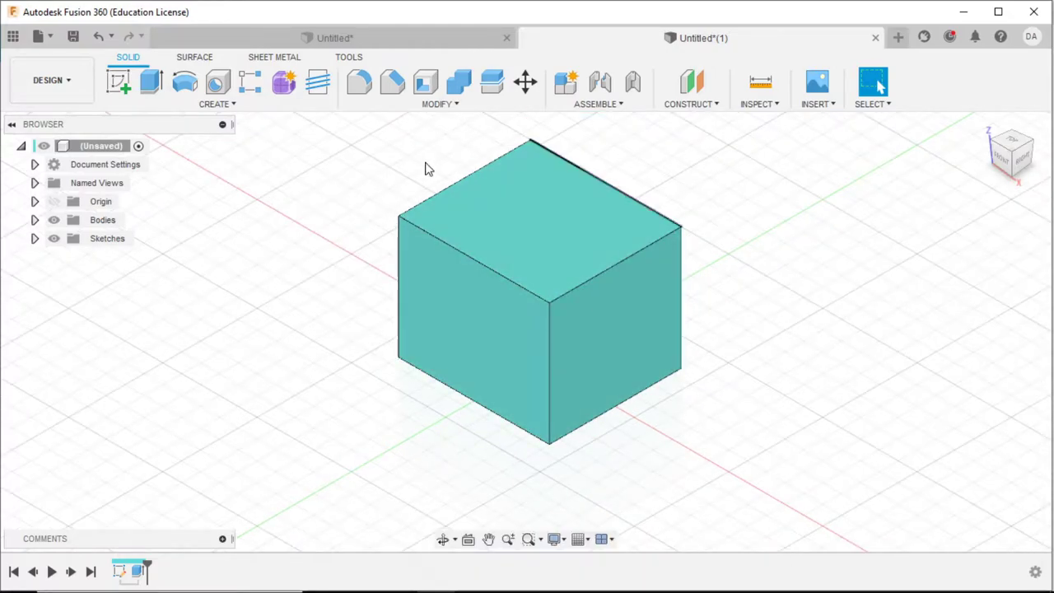
pyautogui.scroll(-1, 277, 335)
pyautogui.hotkey('alt', 'Tab')
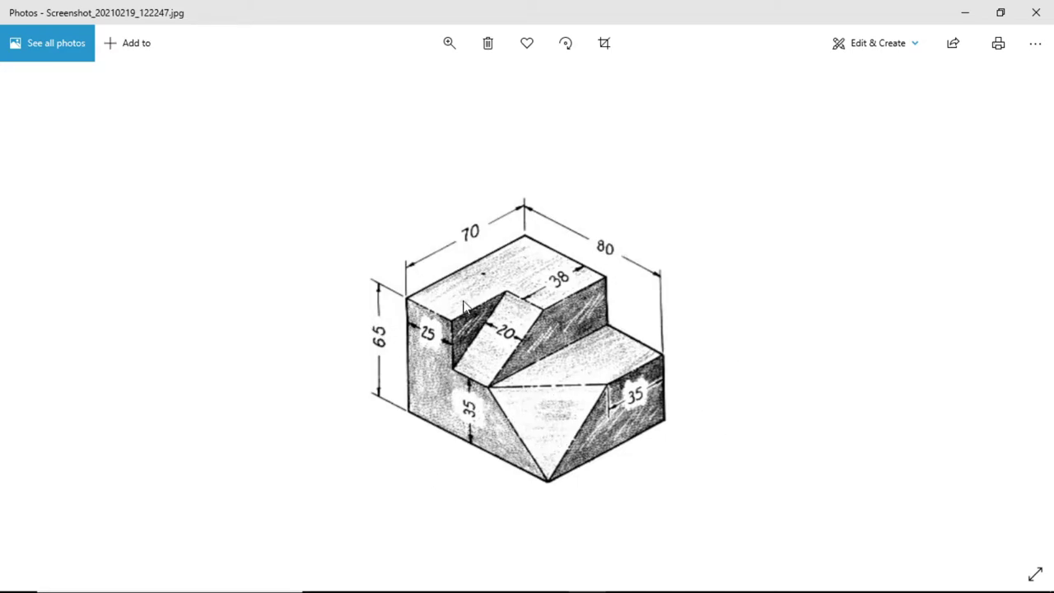
# Start a new sketch on the block's 80 by 65 mm front face
pyautogui.hotkey('alt', 'Tab')
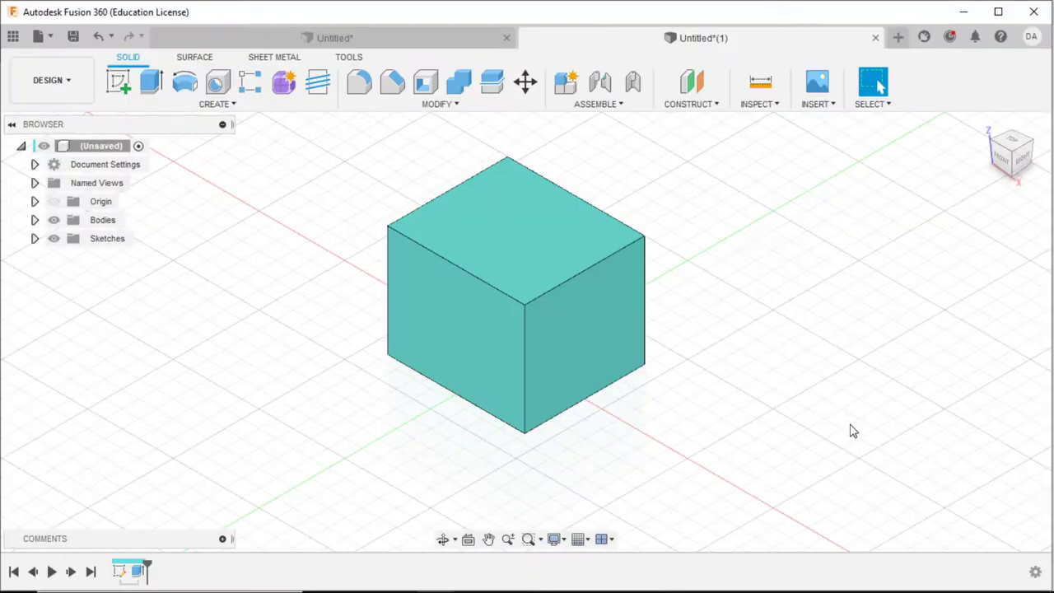
pyautogui.click(442, 339)
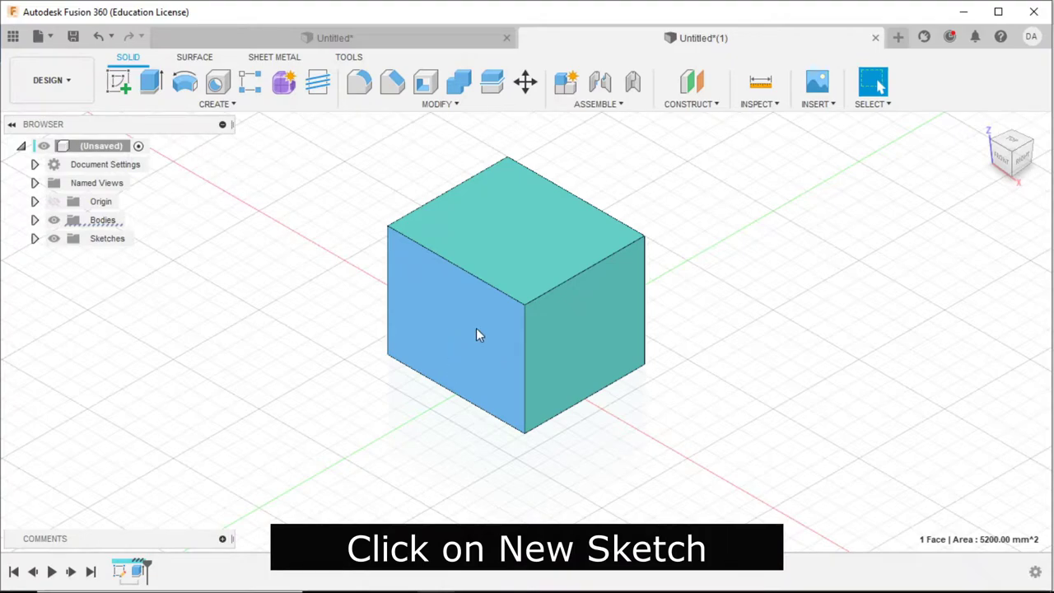
pyautogui.click(120, 85)
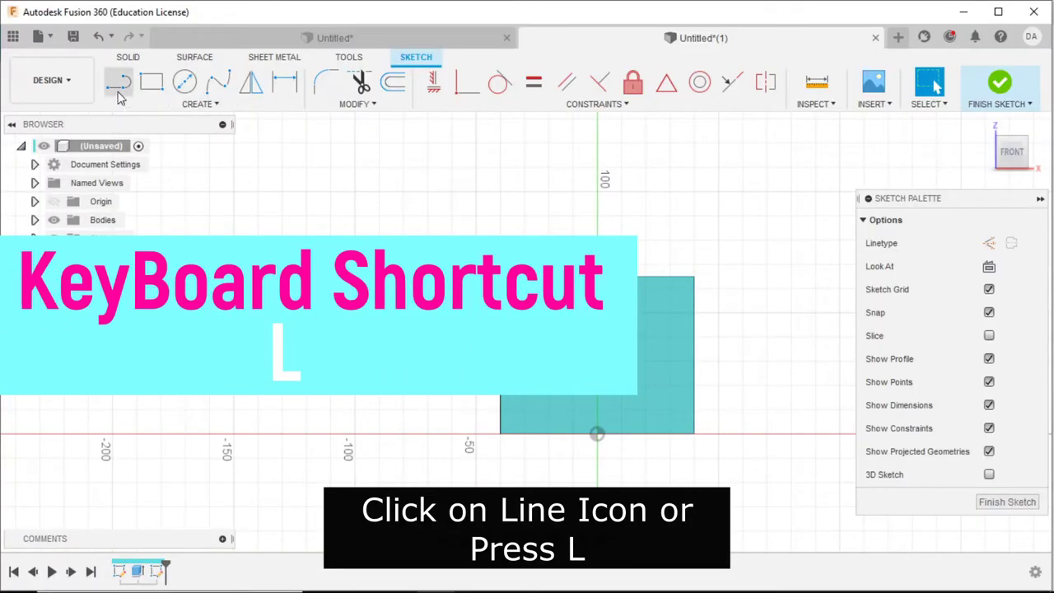
# Activate the Line tool in the front-face sketch
pyautogui.click(119, 98)
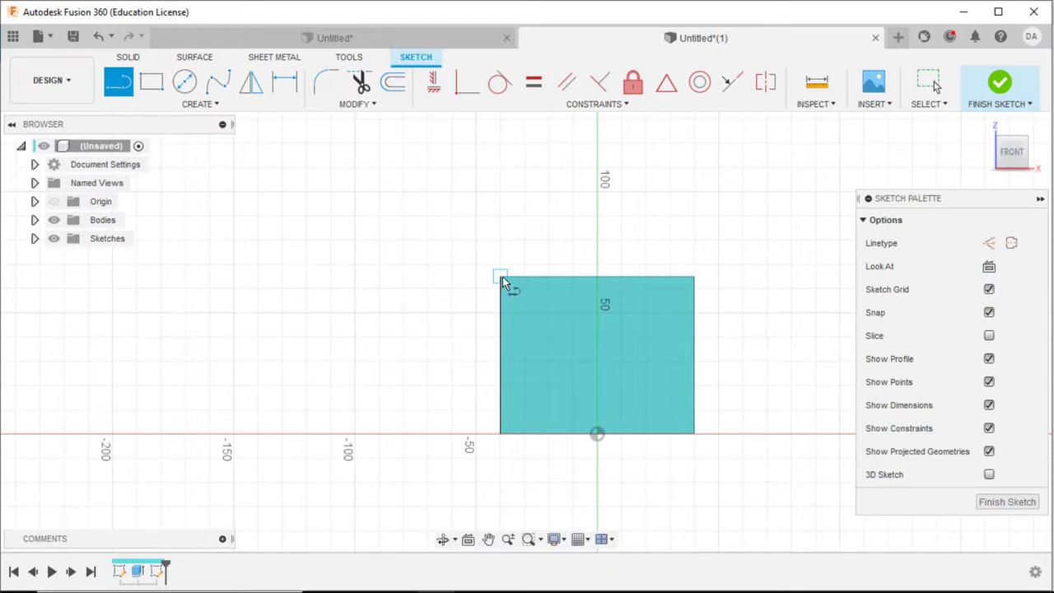
# Draw stepped lines: 25 mm along the top, 50 mm down, then 20 mm across to the right edge
pyautogui.click(501, 278)
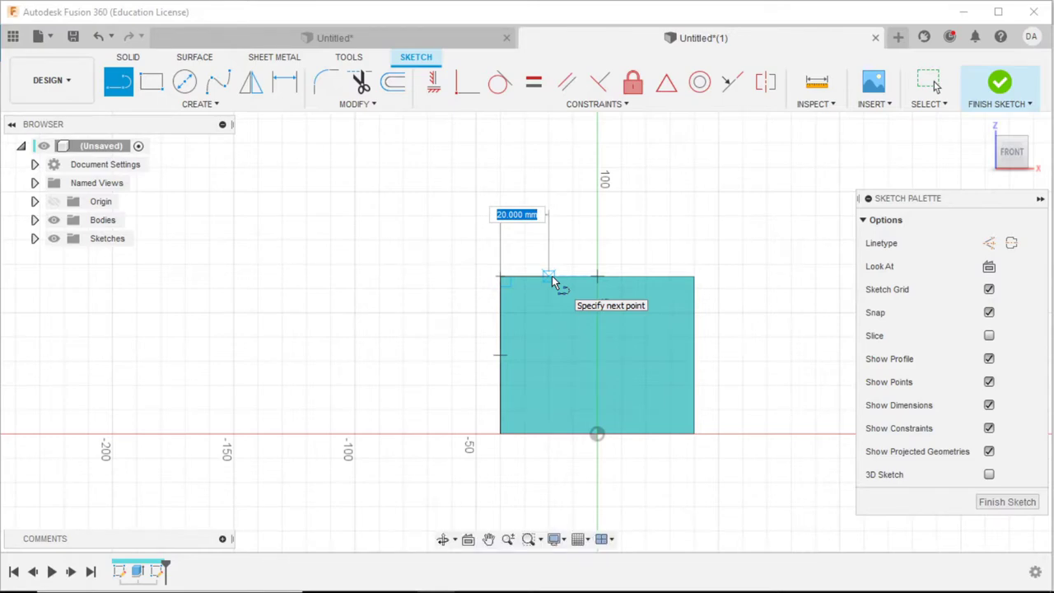
pyautogui.write('25')
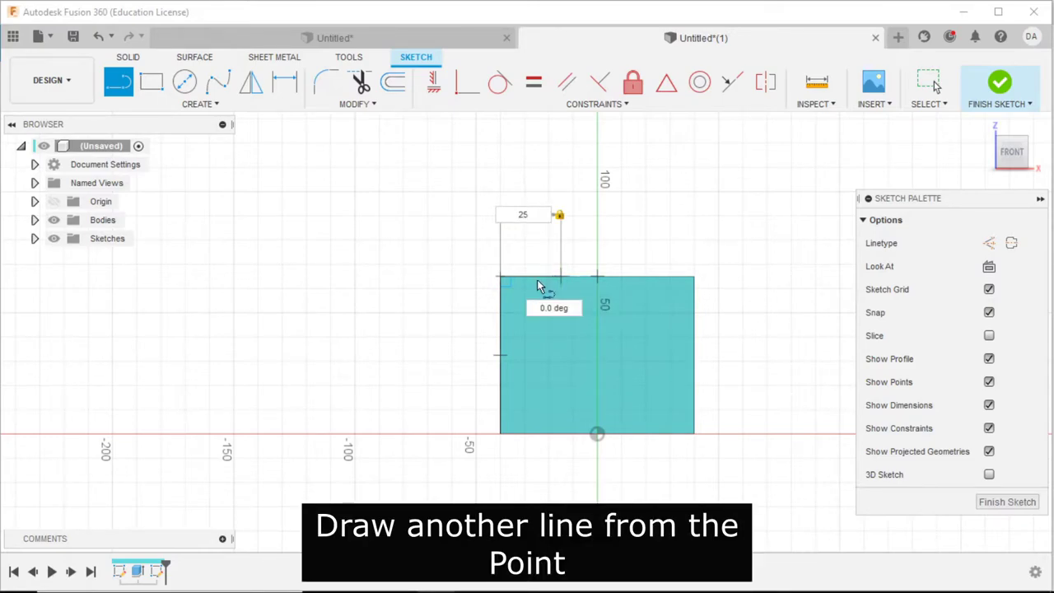
pyautogui.press('Return')
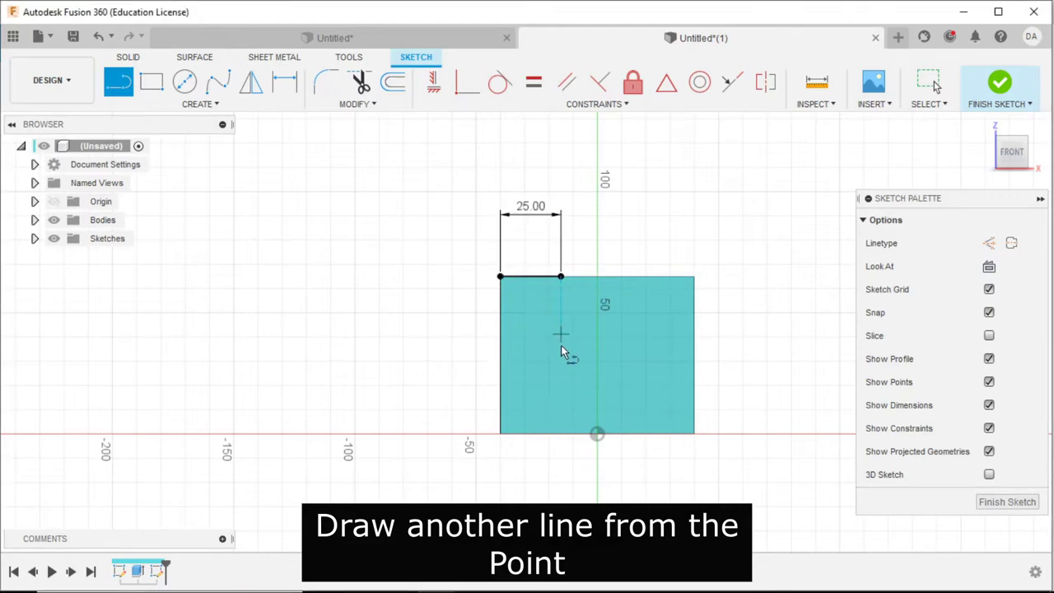
pyautogui.click(562, 280)
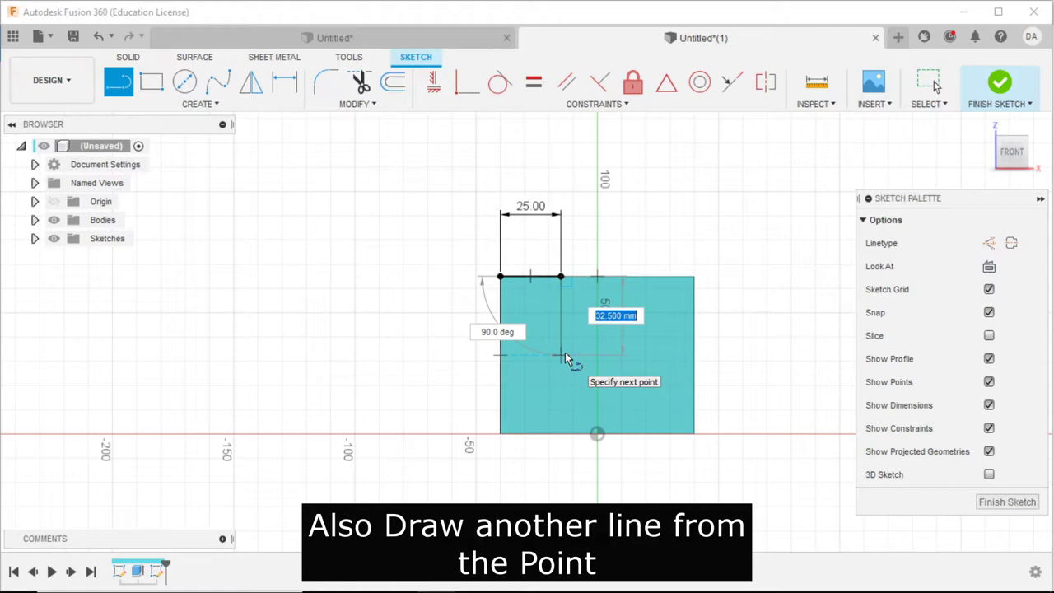
pyautogui.click(564, 356)
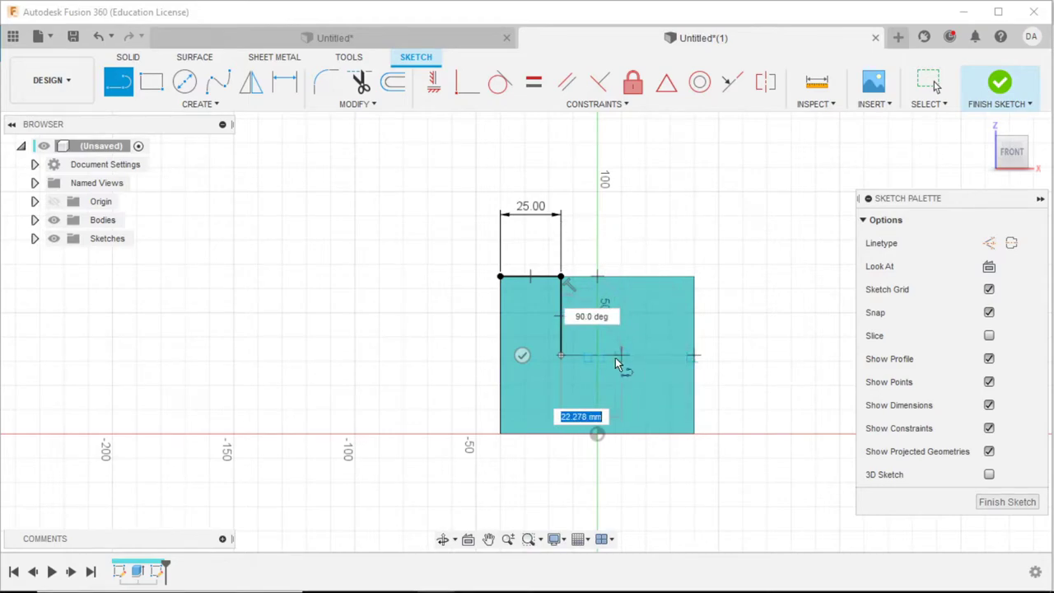
pyautogui.write('20')
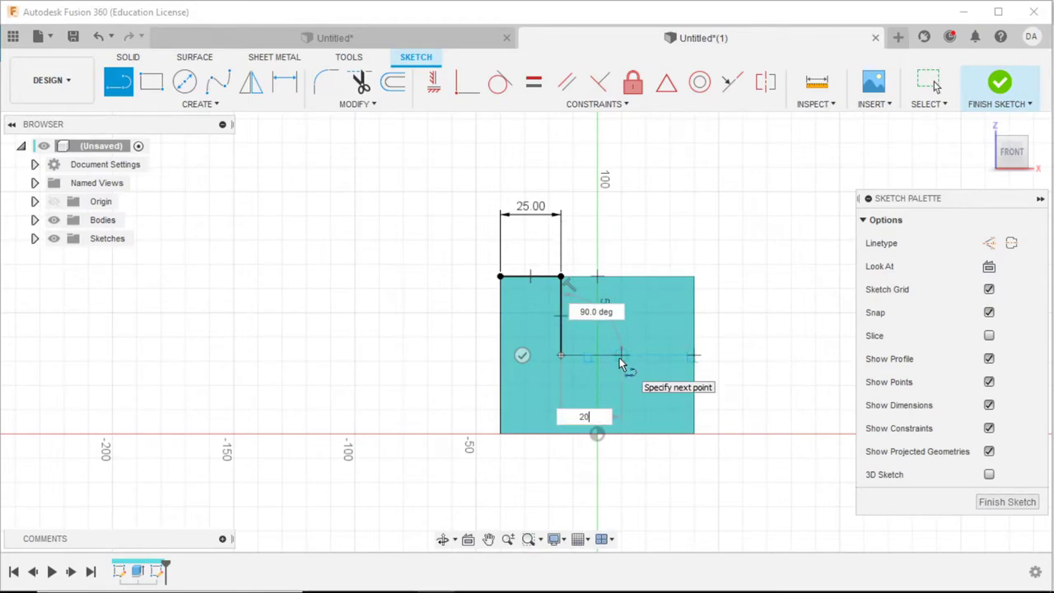
pyautogui.press('Tab')
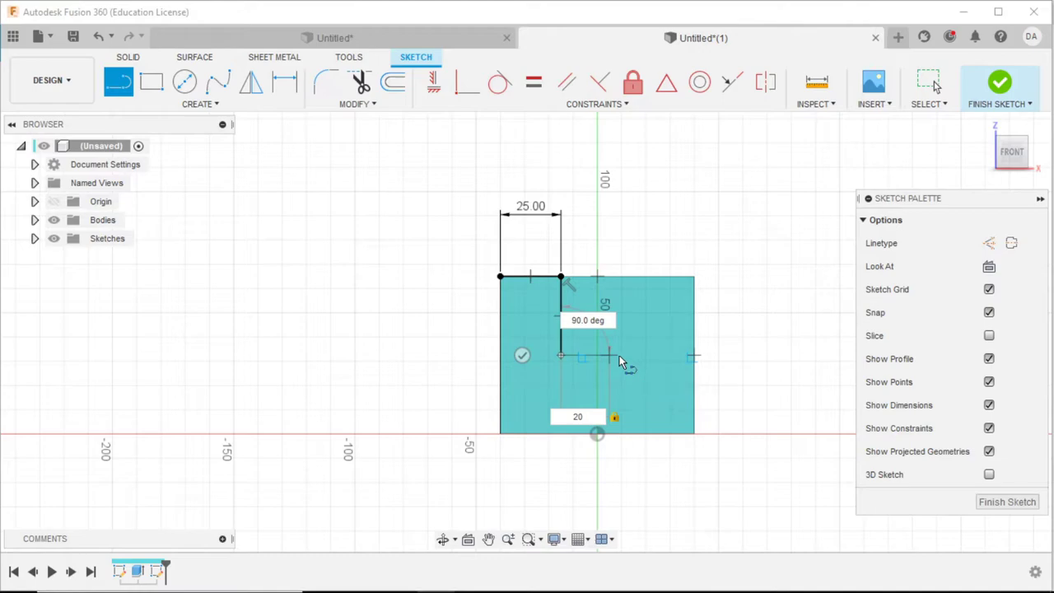
pyautogui.press('Return')
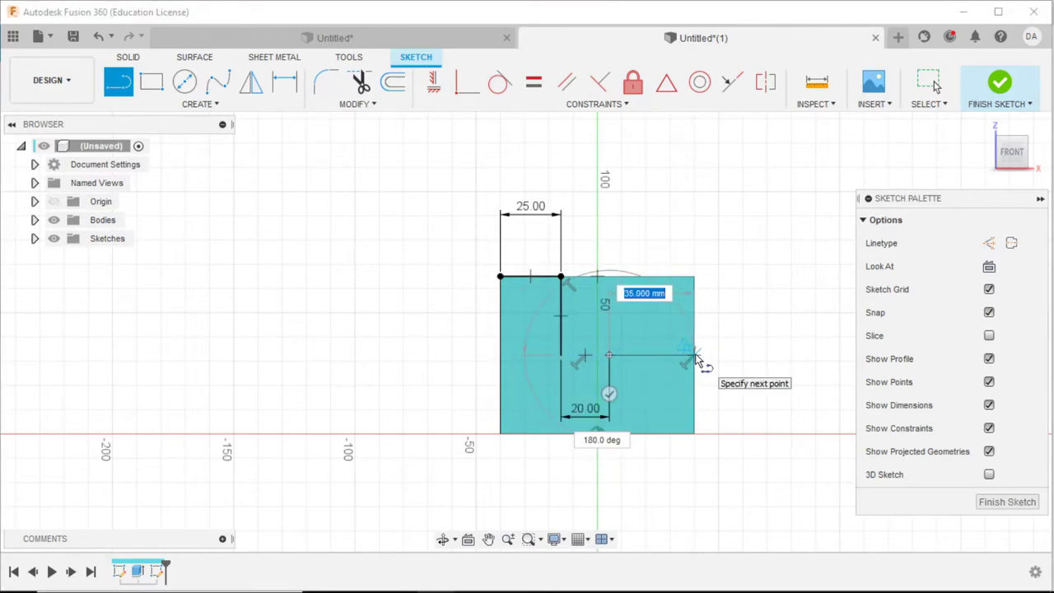
pyautogui.click(694, 356)
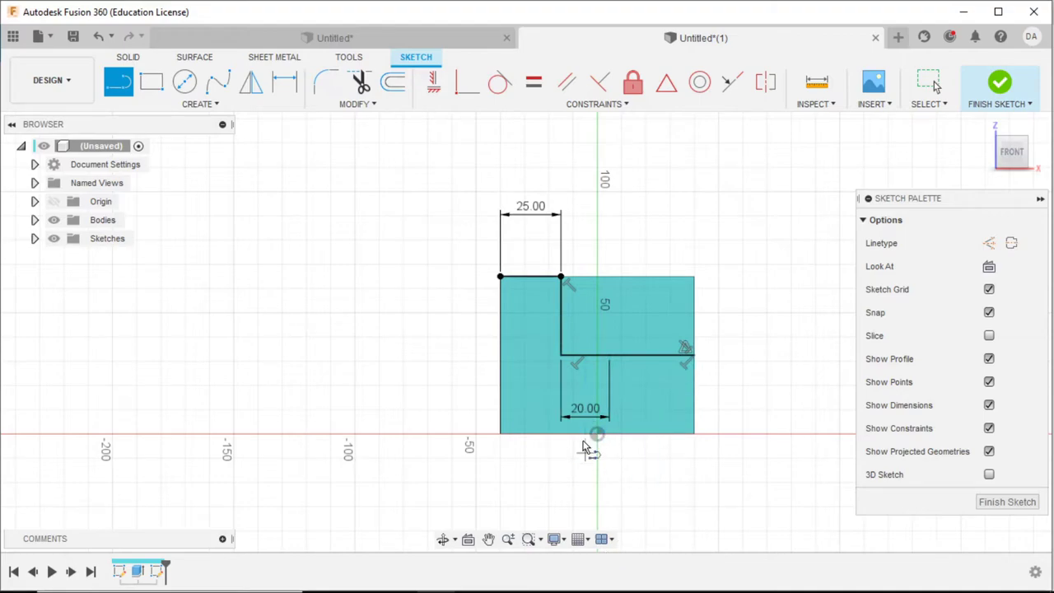
pyautogui.hotkey('alt', 'Tab')
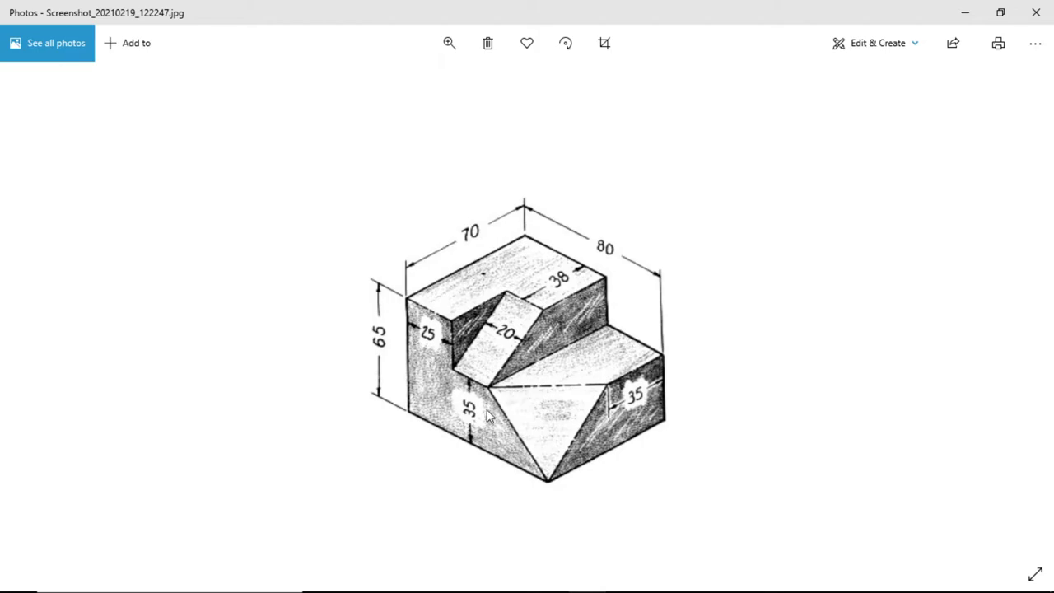
# Close the 20 mm step with a vertical line up to the top edge and finish the sketch
pyautogui.hotkey('alt', 'Tab')
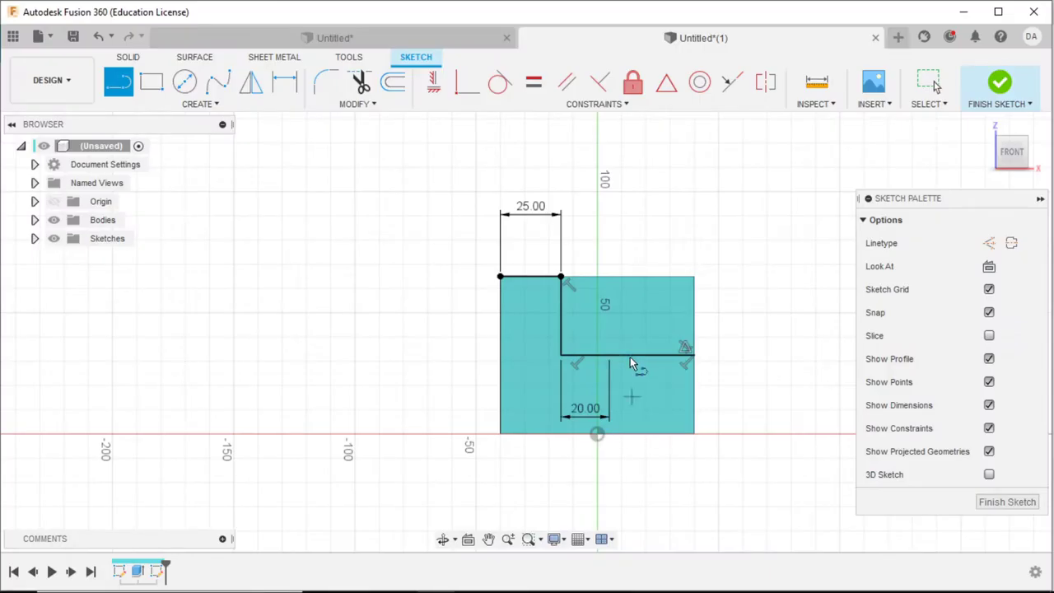
pyautogui.click(611, 355)
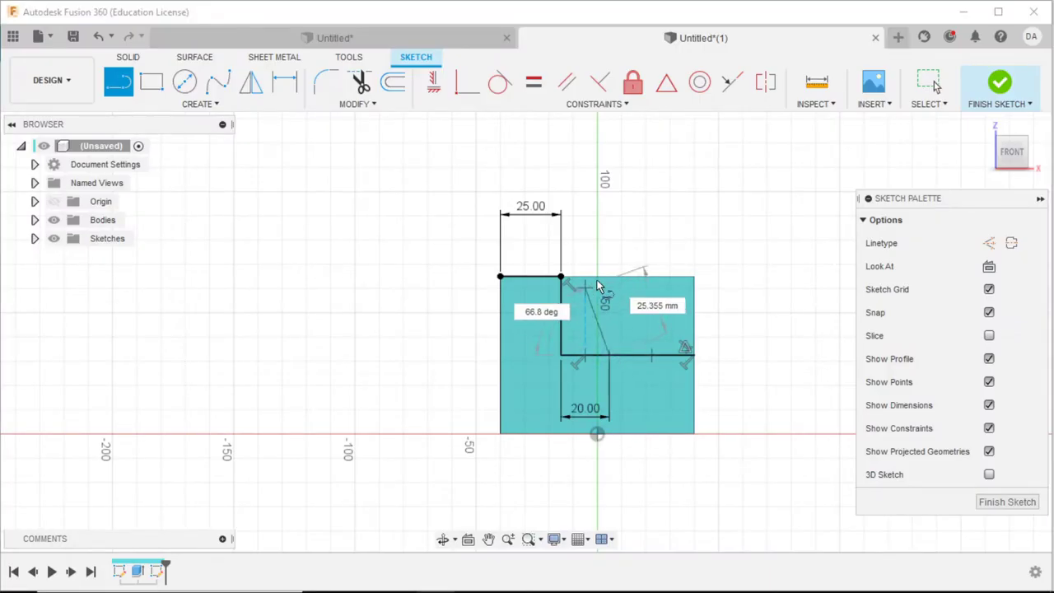
pyautogui.doubleClick(609, 277)
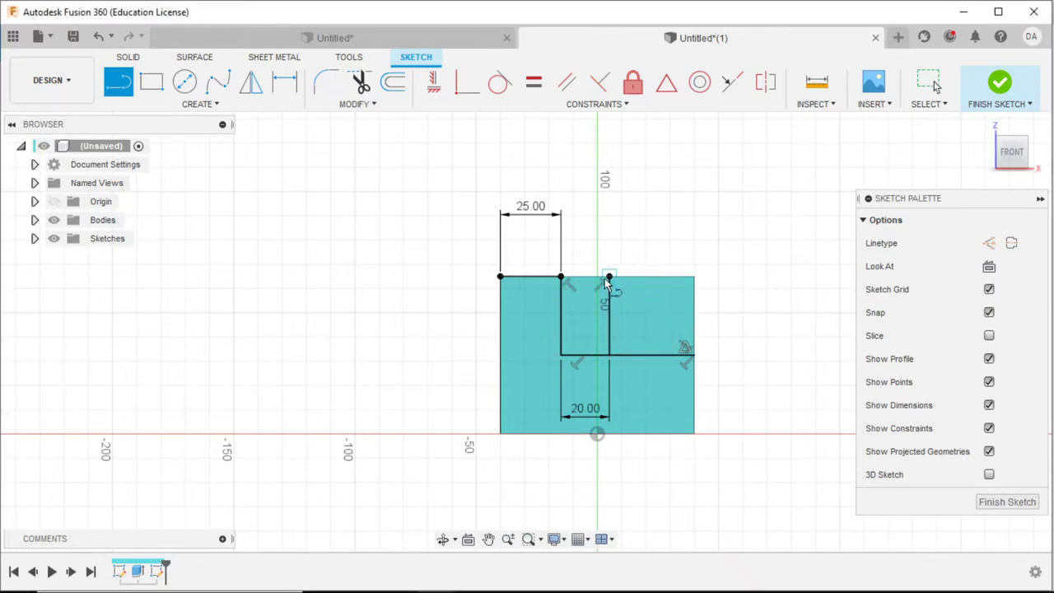
pyautogui.press('Escape')
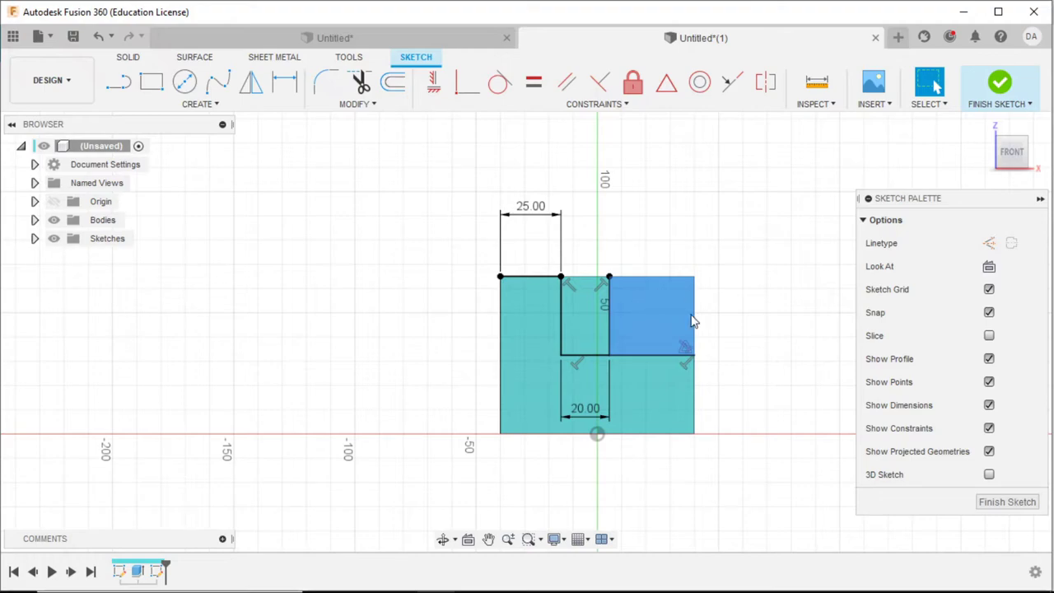
pyautogui.click(999, 82)
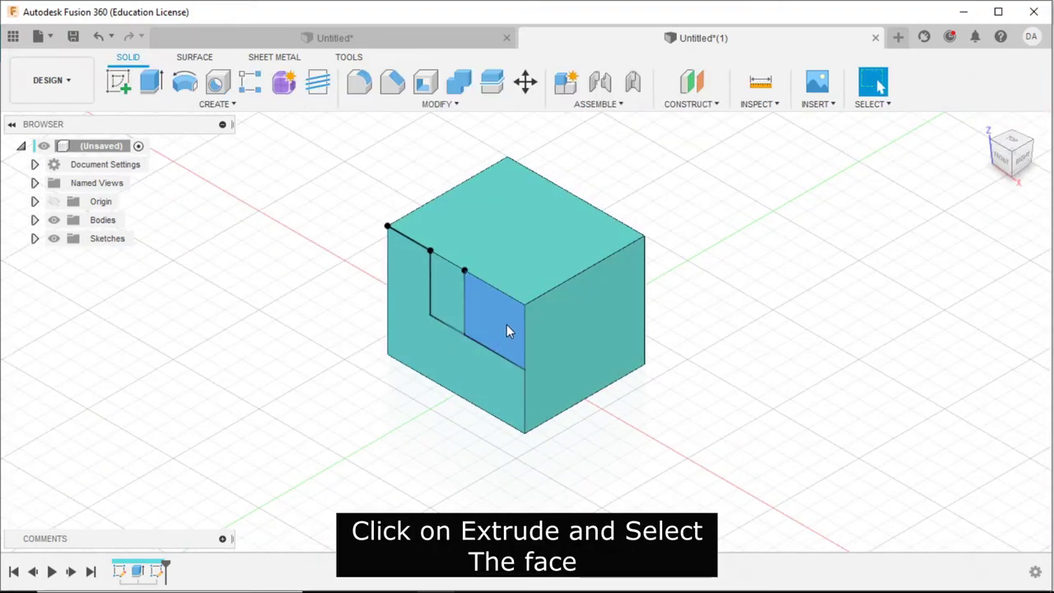
# Extrude-cut the 20 mm slot profile -160 mm through the whole block
pyautogui.press('e')
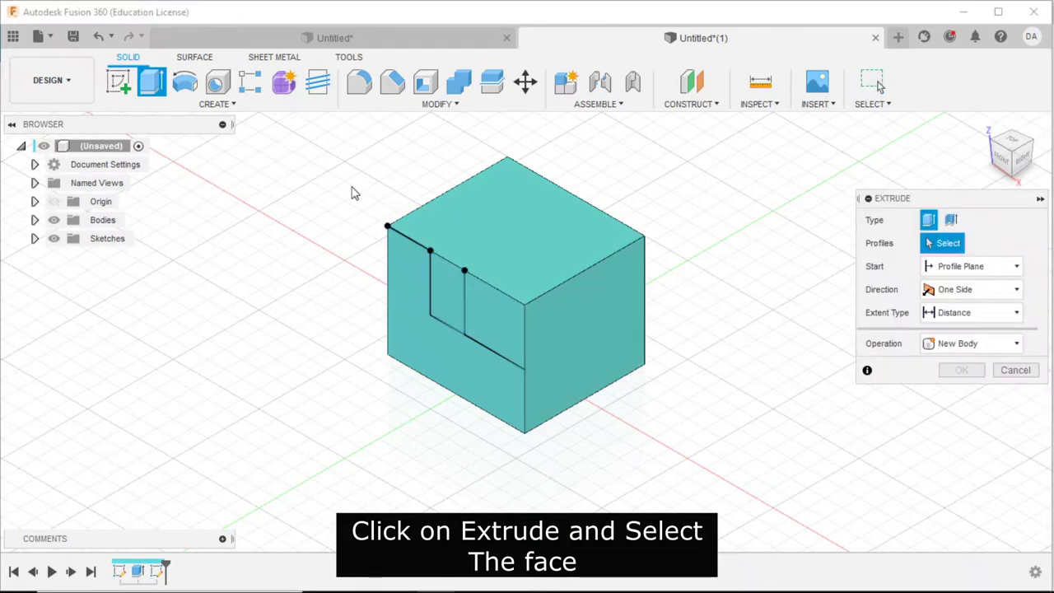
pyautogui.click(515, 321)
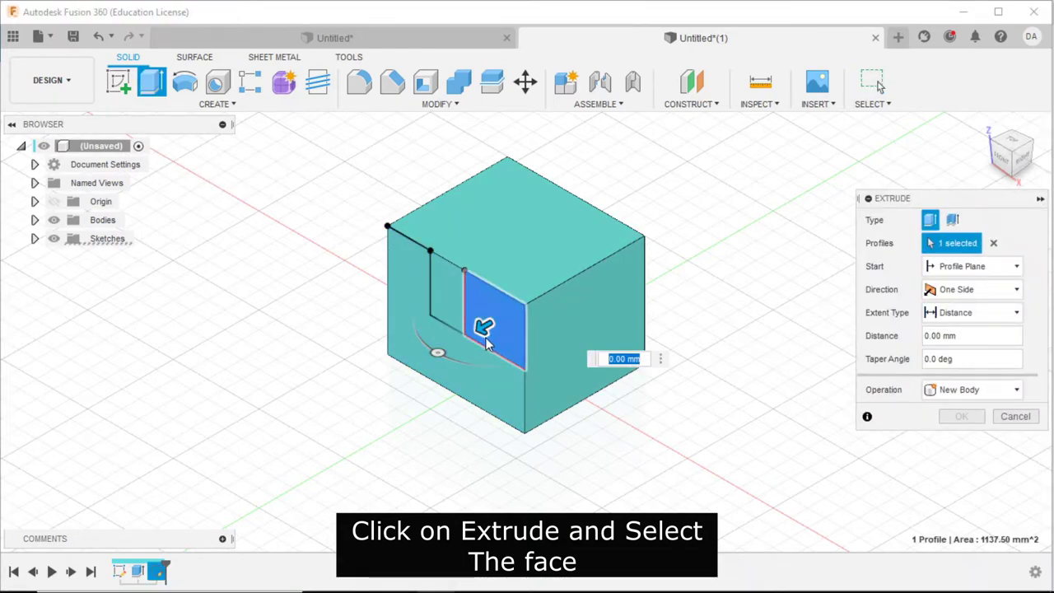
pyautogui.moveTo(485, 341); pyautogui.dragTo(770, 202)
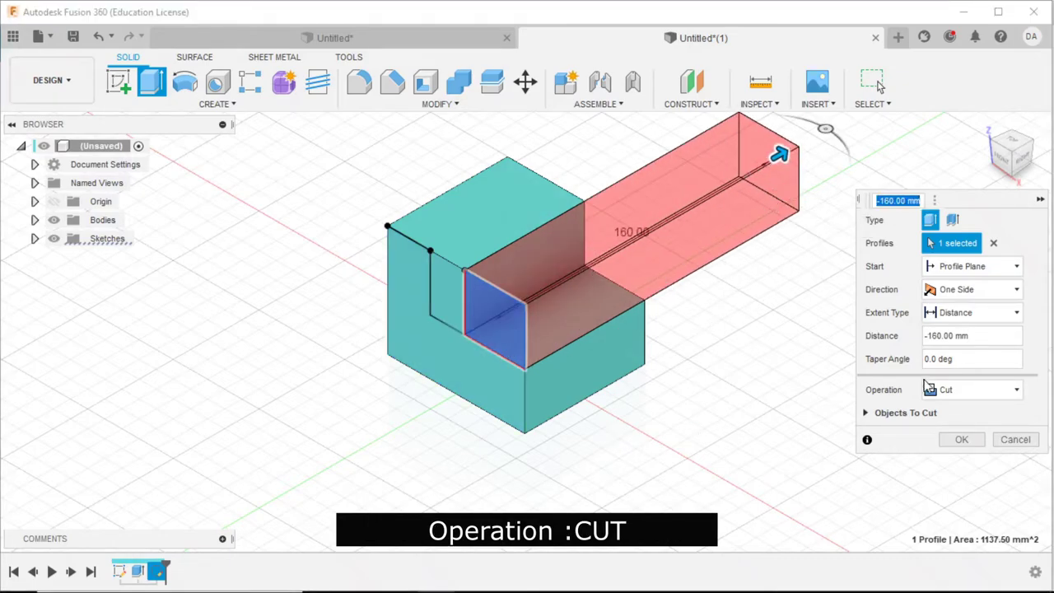
pyautogui.click(998, 391)
pyautogui.click(969, 426)
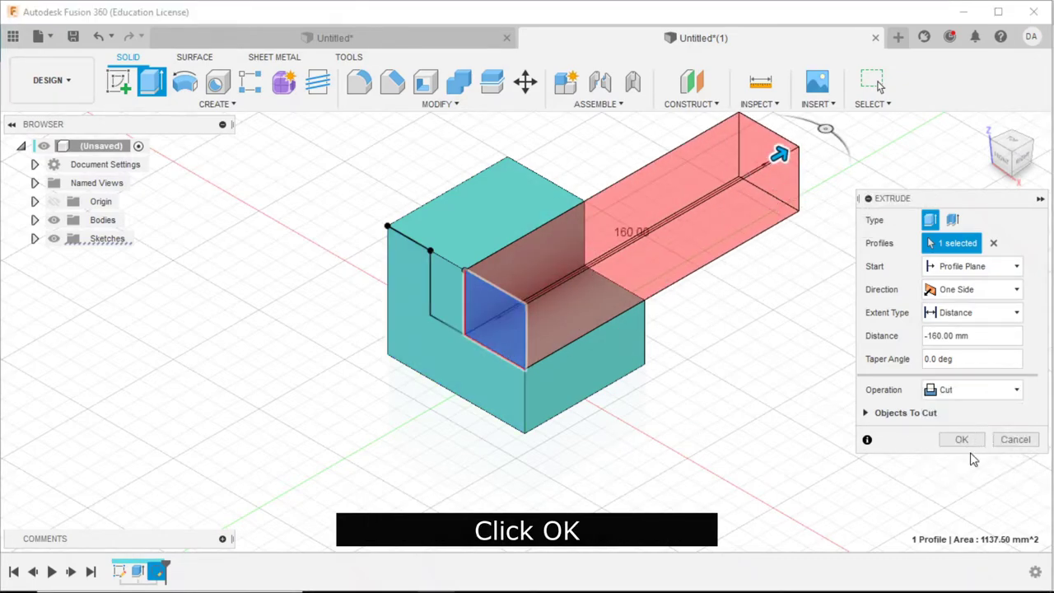
pyautogui.click(962, 440)
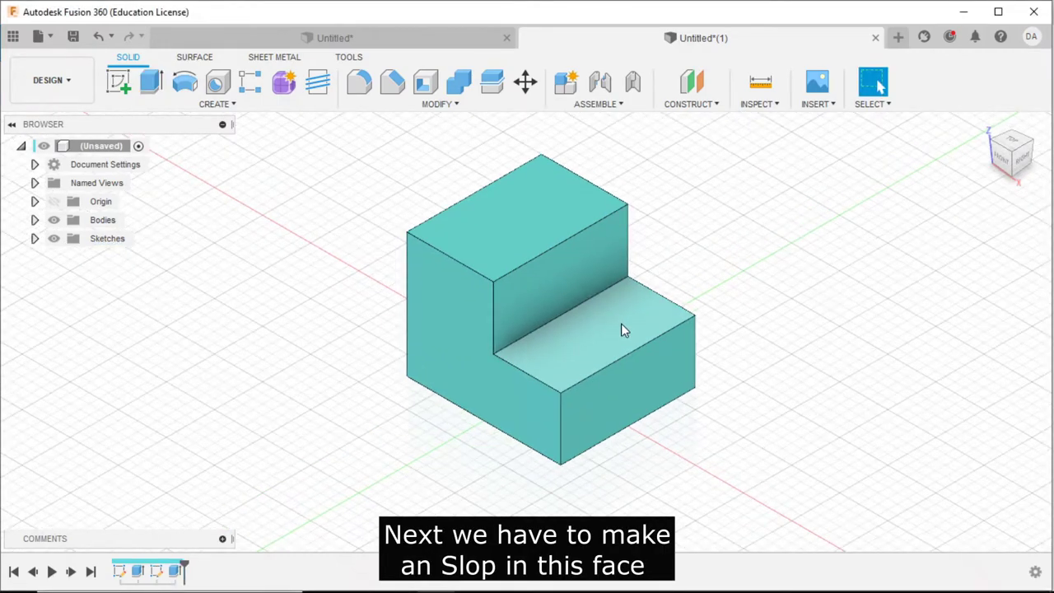
# Glance at the reference drawing, then select the block's vertical step face
pyautogui.hotkey('alt', 'Tab')
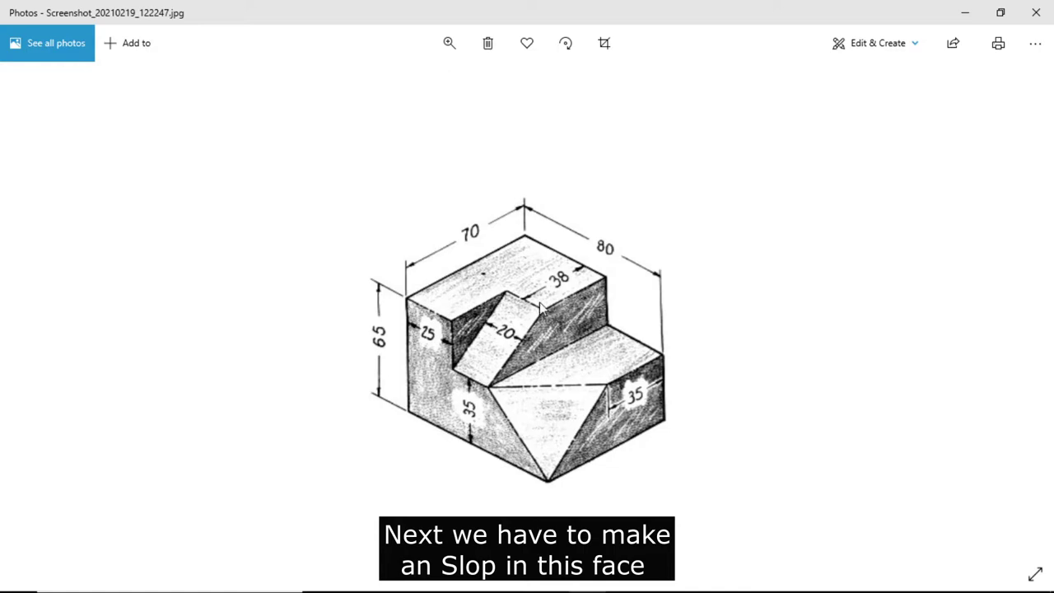
pyautogui.hotkey('alt', 'Tab')
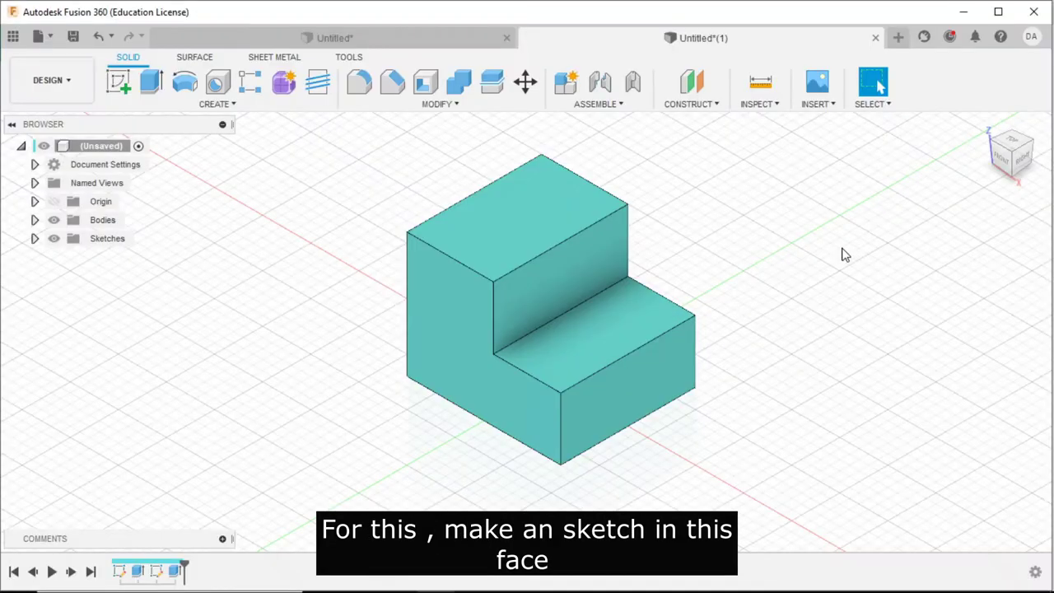
pyautogui.click(545, 283)
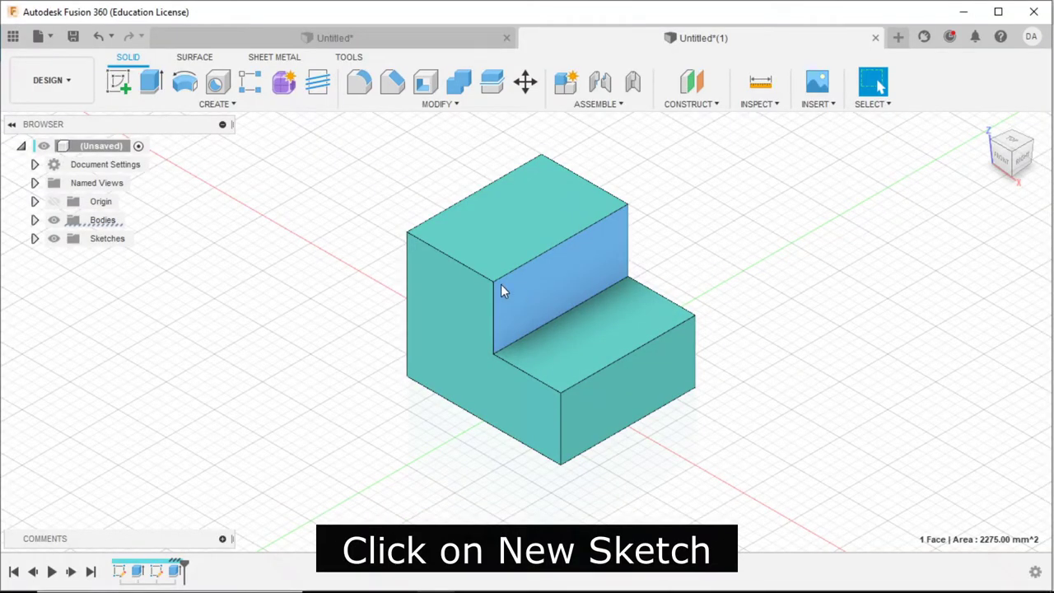
# Sketch on the step face a line from its lower-left corner up to the top edge
pyautogui.click(121, 88)
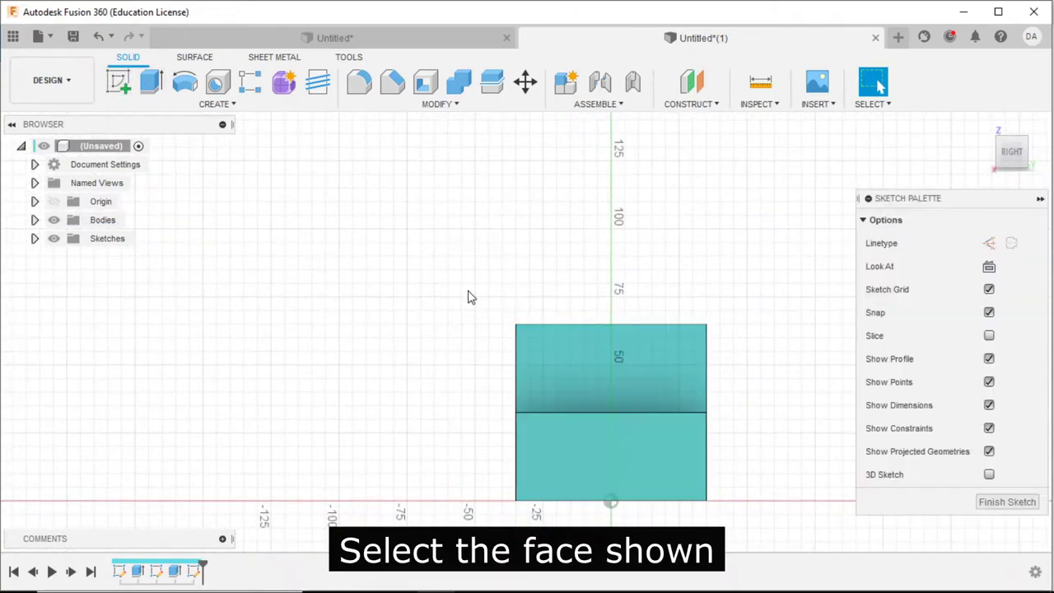
pyautogui.click(118, 82)
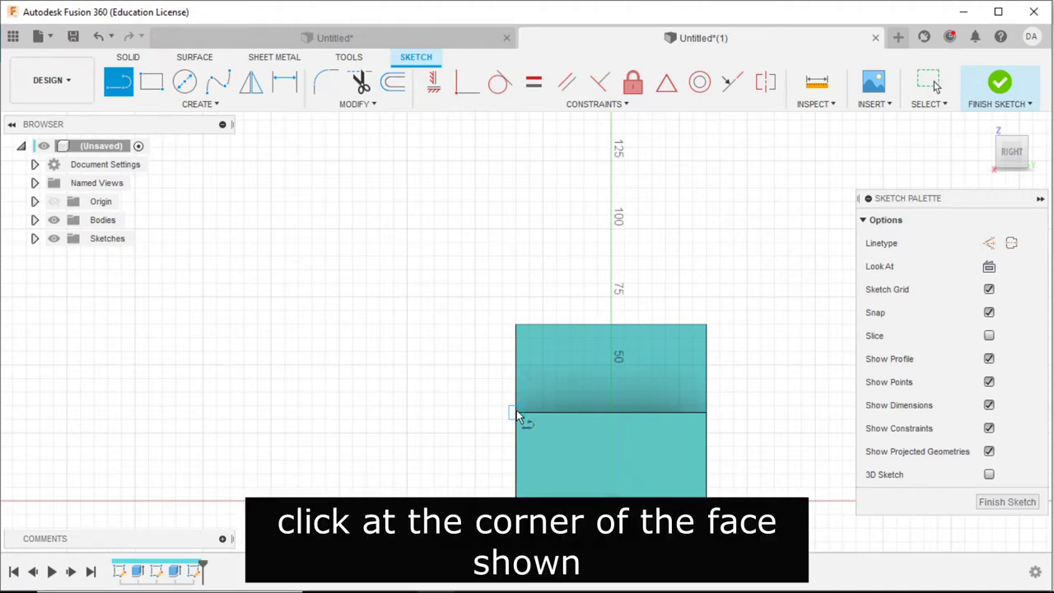
pyautogui.click(516, 412)
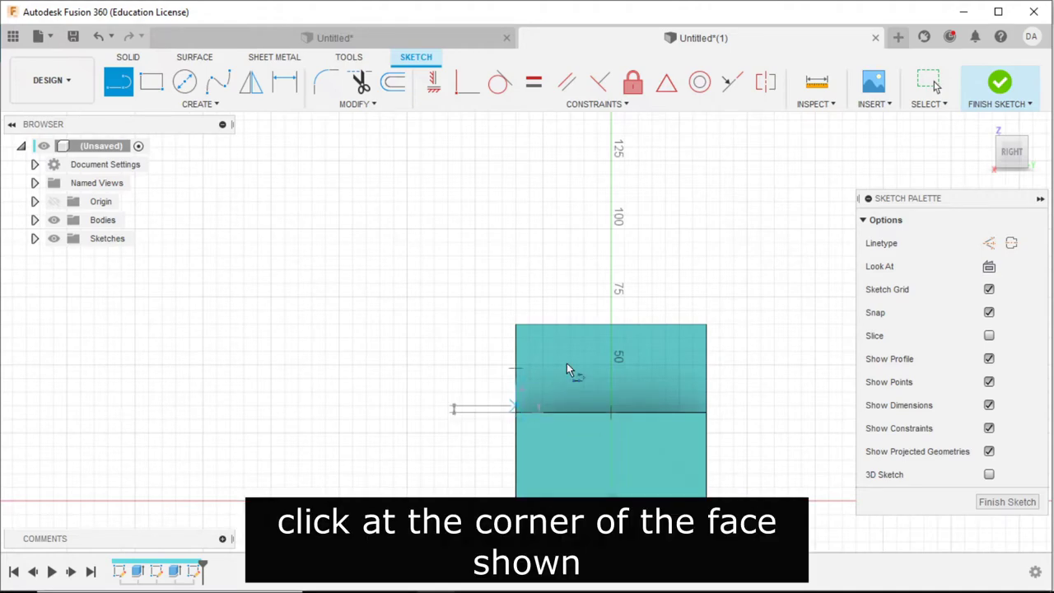
pyautogui.click(584, 324)
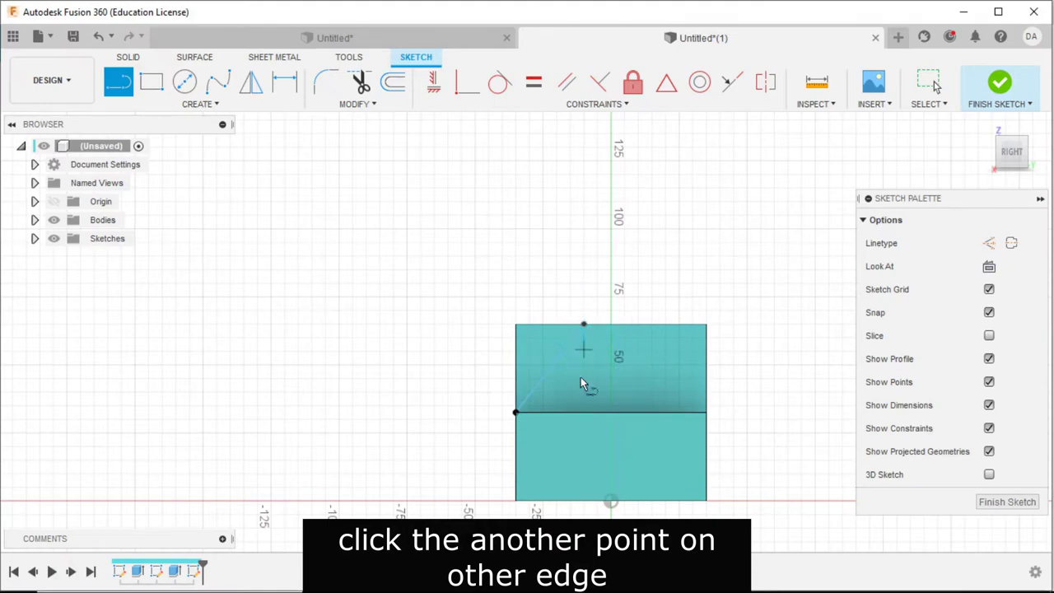
pyautogui.press('Escape')
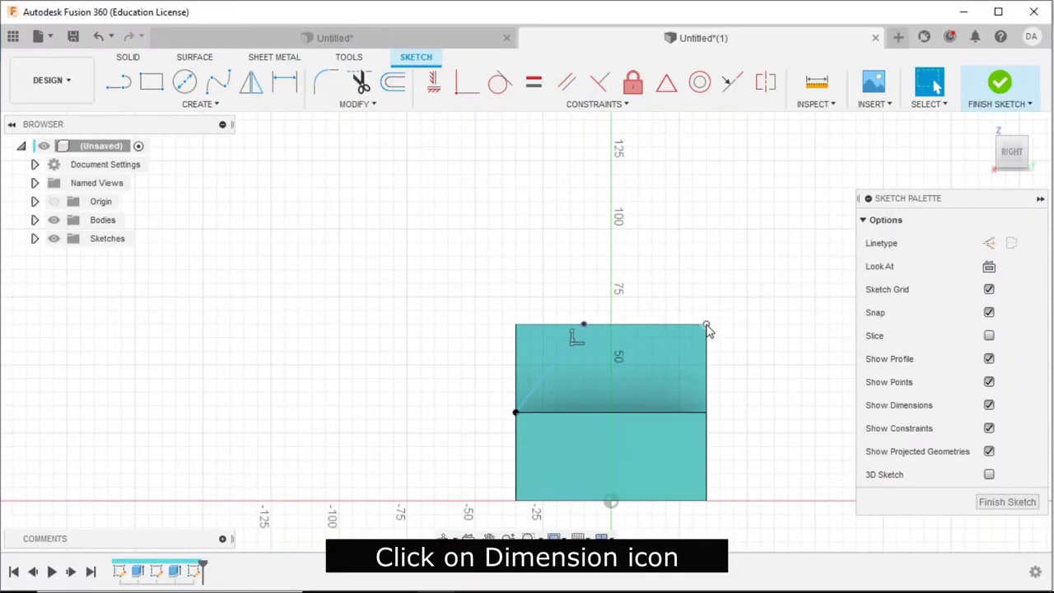
# Dimension the line's top end 38 mm from the top edge's right corner and finish the sketch
pyautogui.click(284, 81)
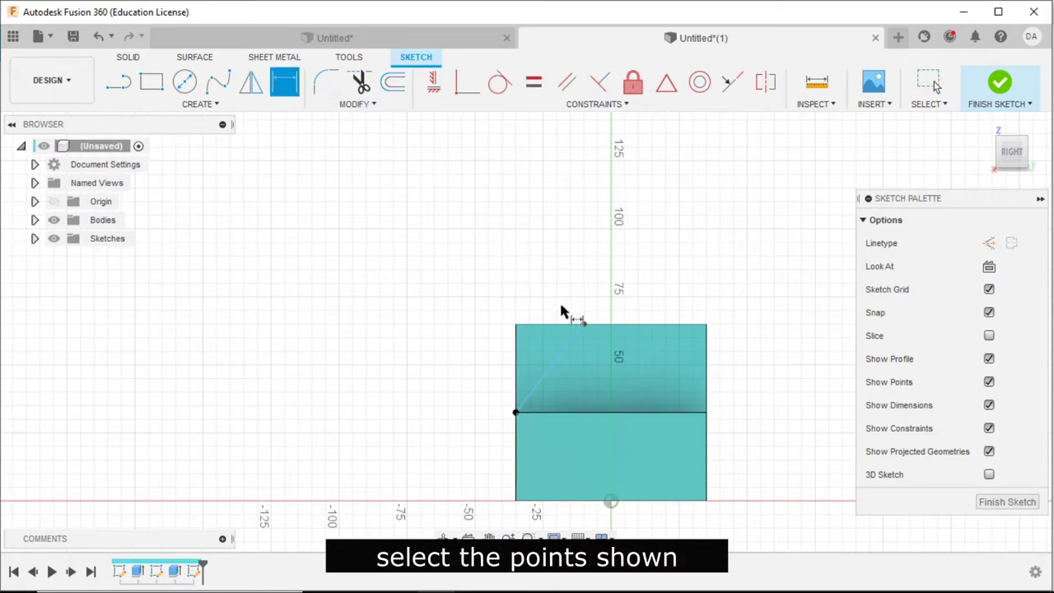
pyautogui.click(583, 325)
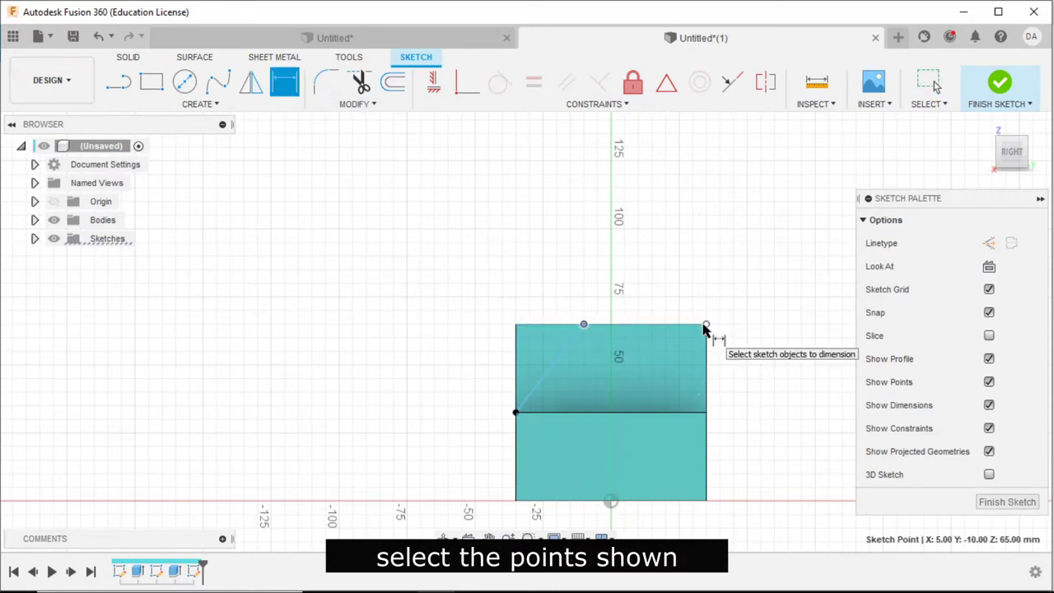
pyautogui.click(706, 324)
pyautogui.click(671, 273)
pyautogui.write('3')
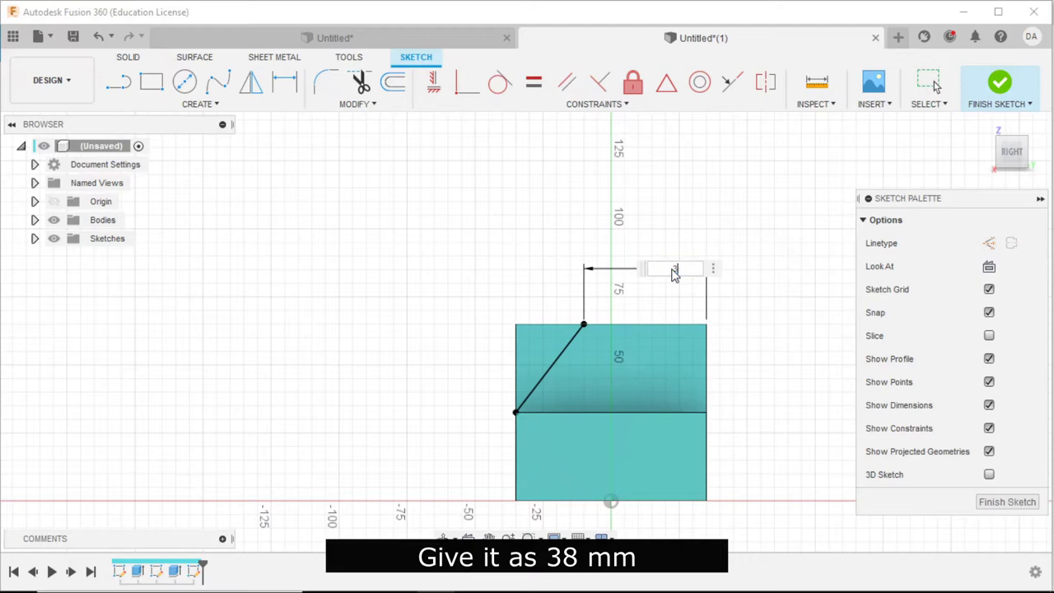
pyautogui.press('Return')
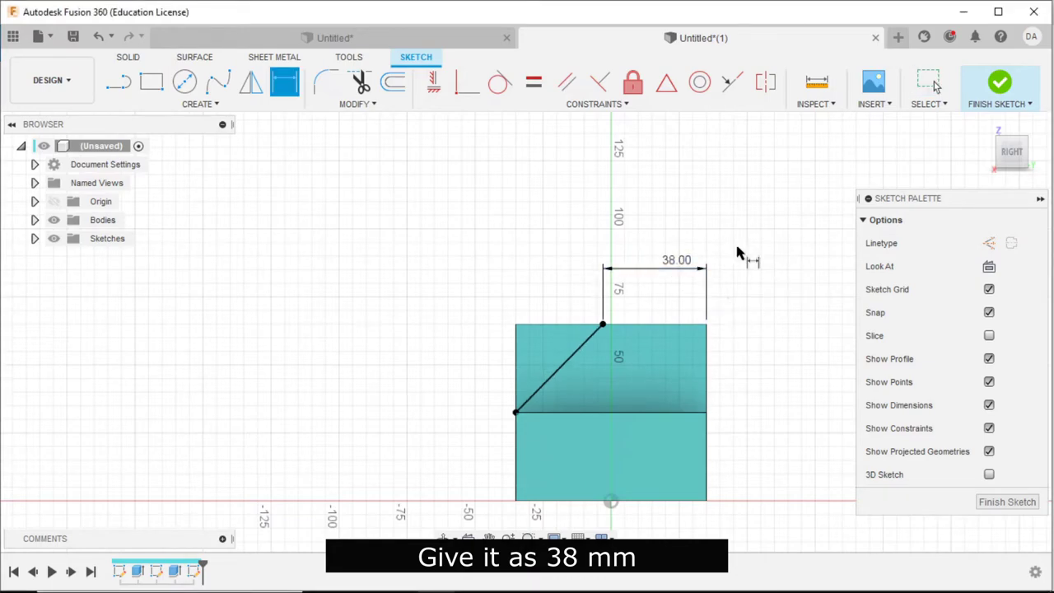
pyautogui.press('Escape')
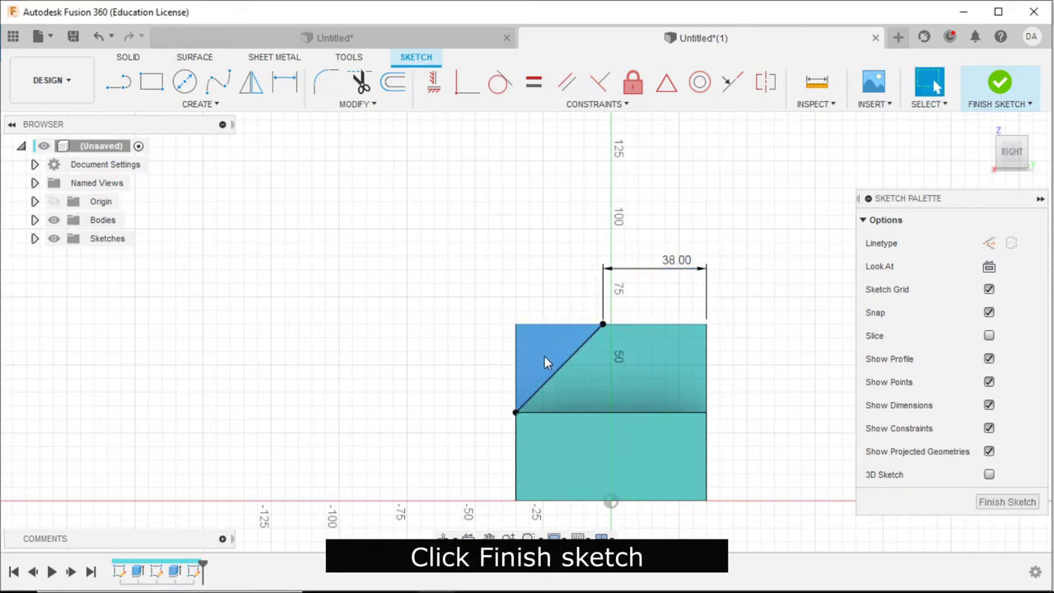
pyautogui.click(1000, 82)
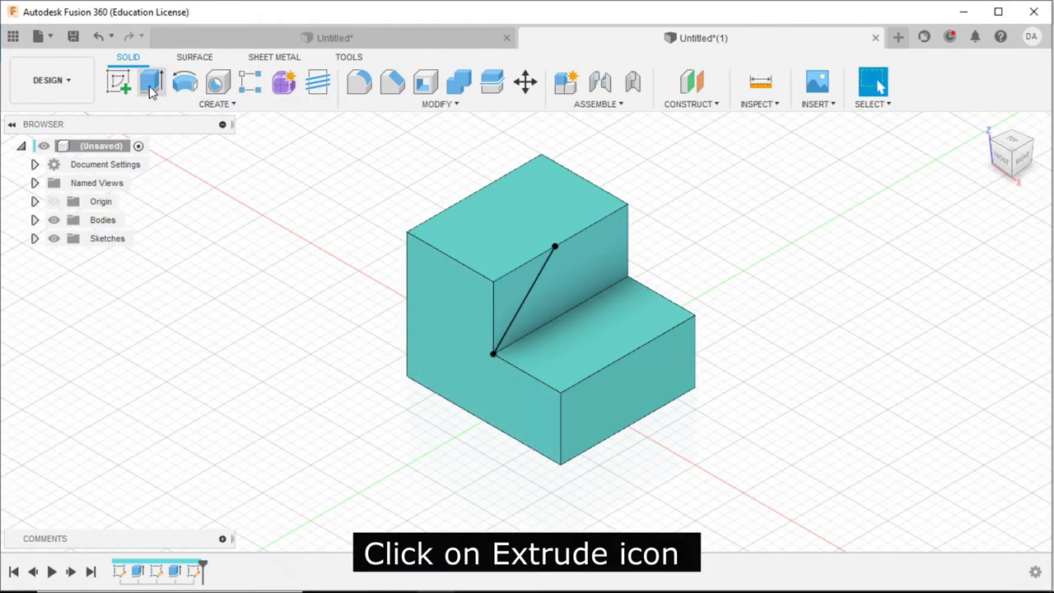
# Extrude the triangular profile -20 mm into the upper step as a Cut
pyautogui.click(151, 83)
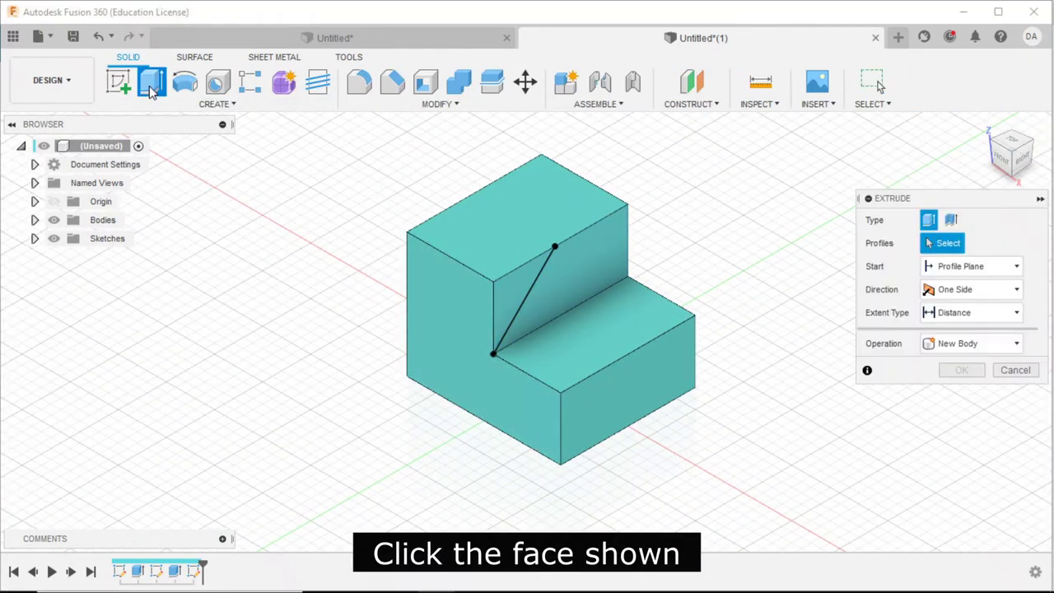
pyautogui.click(514, 301)
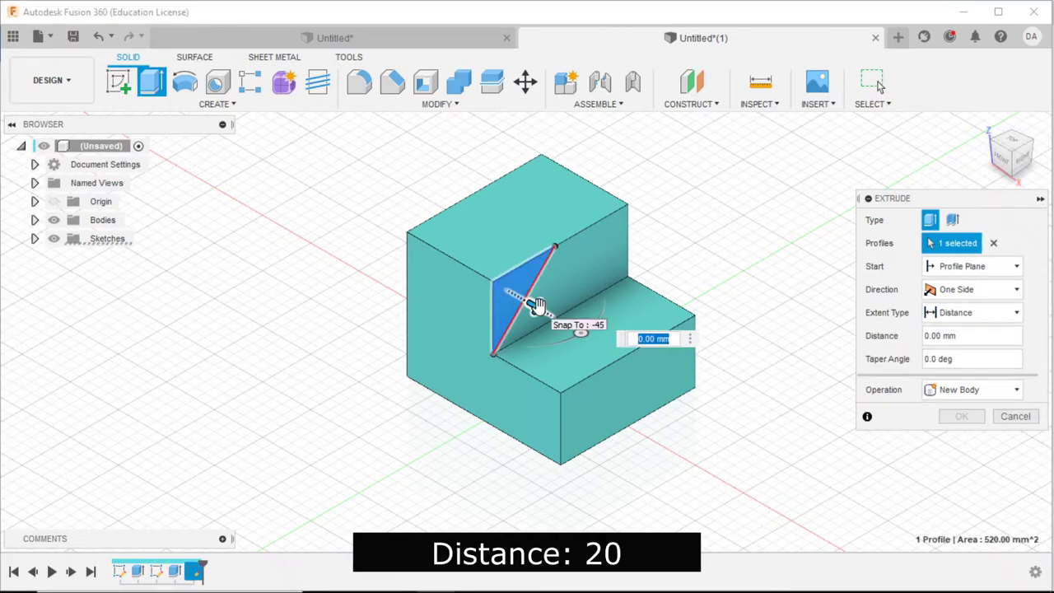
pyautogui.moveTo(535, 304); pyautogui.dragTo(473, 273)
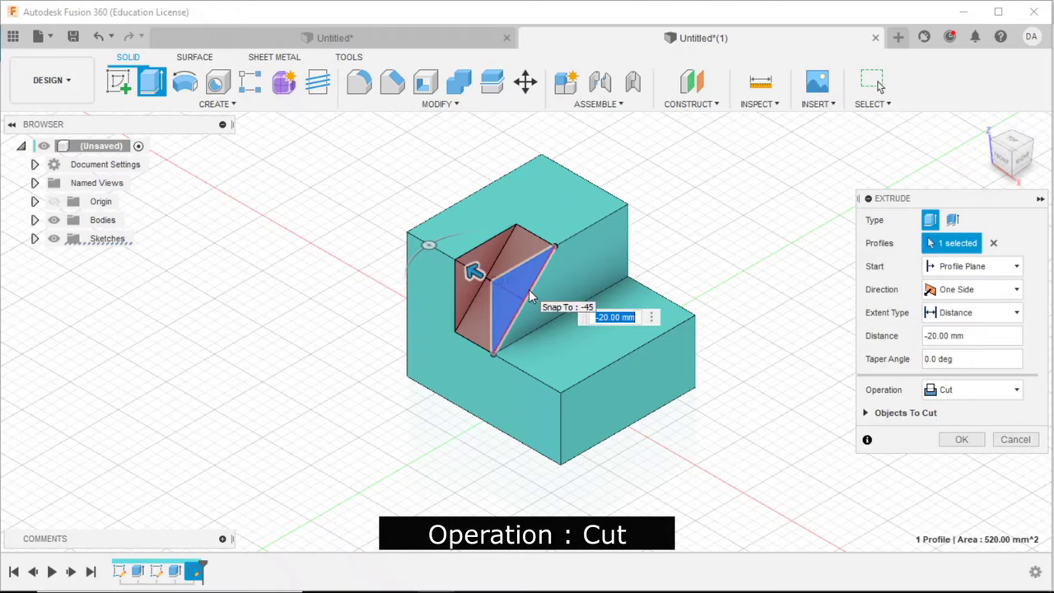
pyautogui.click(983, 393)
pyautogui.click(972, 430)
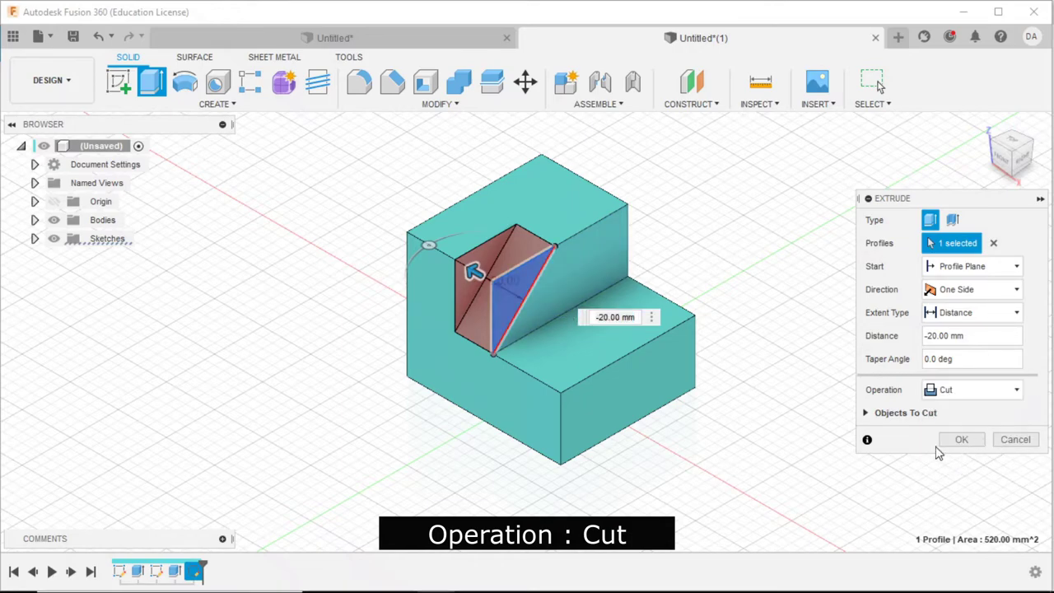
pyautogui.click(960, 440)
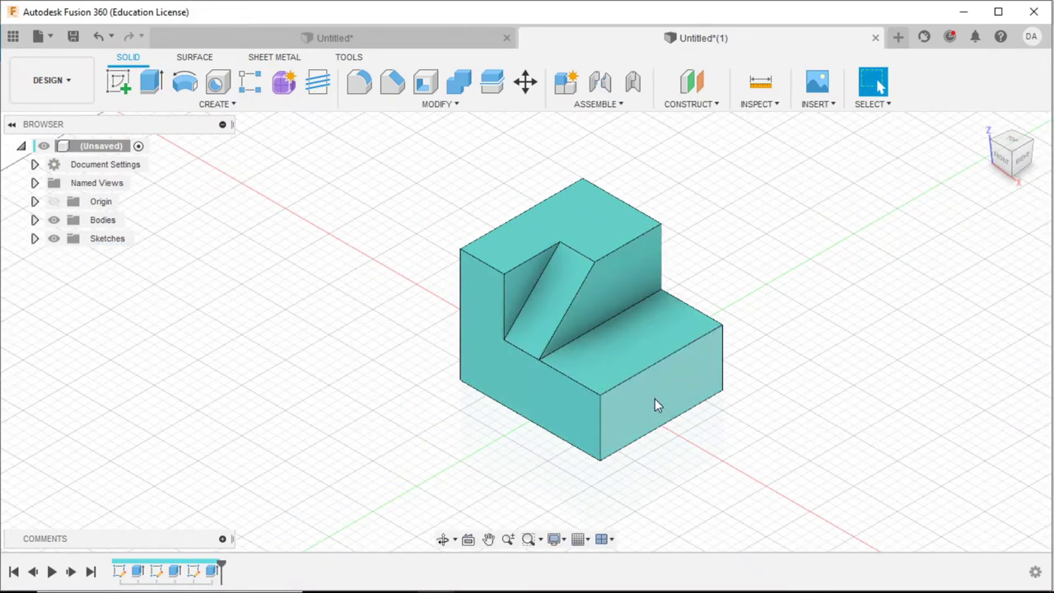
# Compare the model with the reference drawing in Photos and show the drawing full screen
pyautogui.hotkey('alt', 'Tab')
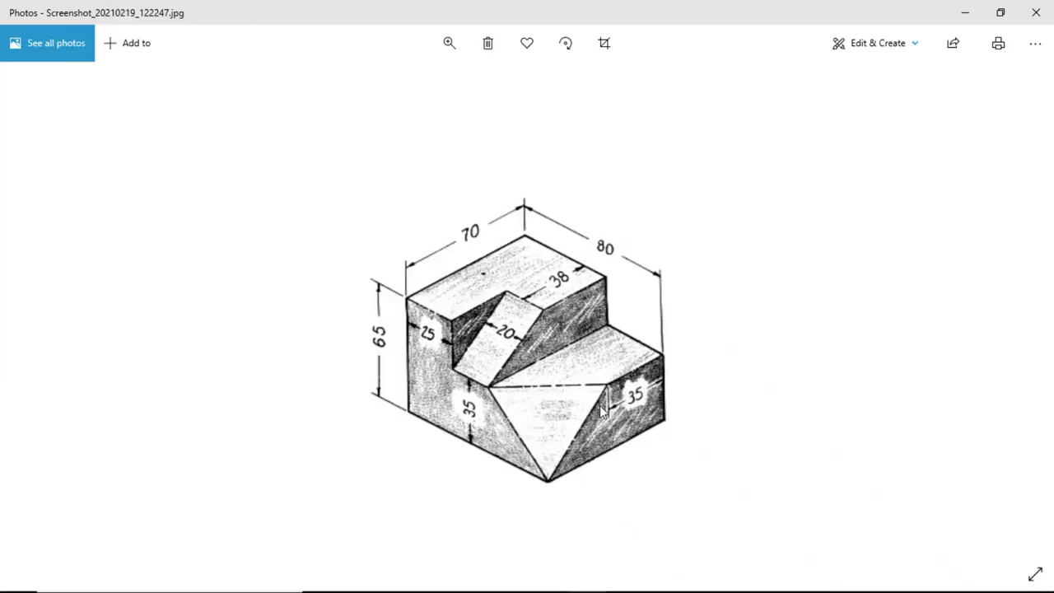
pyautogui.hotkey('alt', 'Tab')
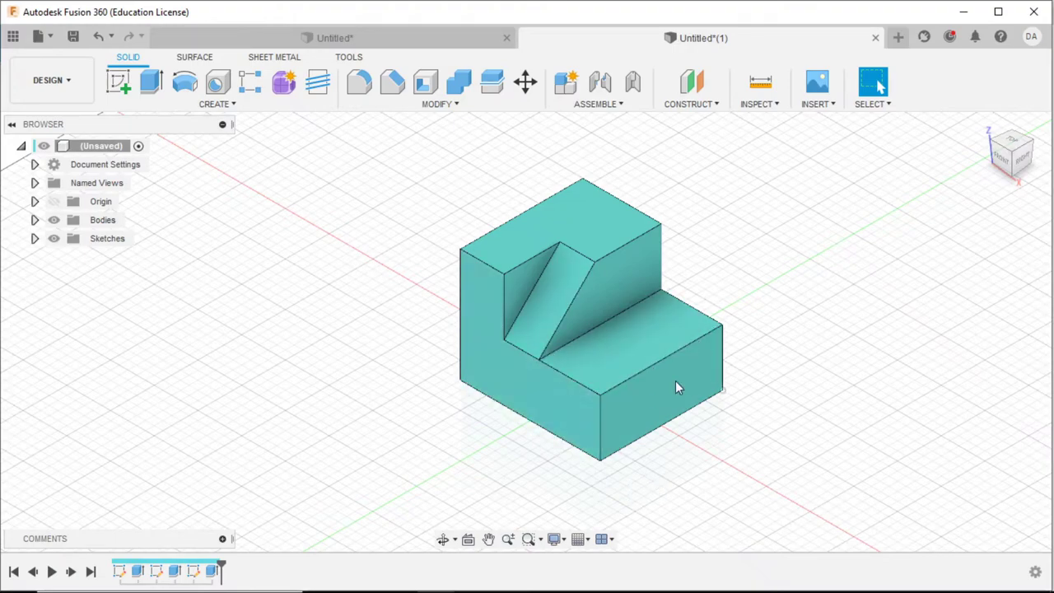
pyautogui.hotkey('alt', 'Tab')
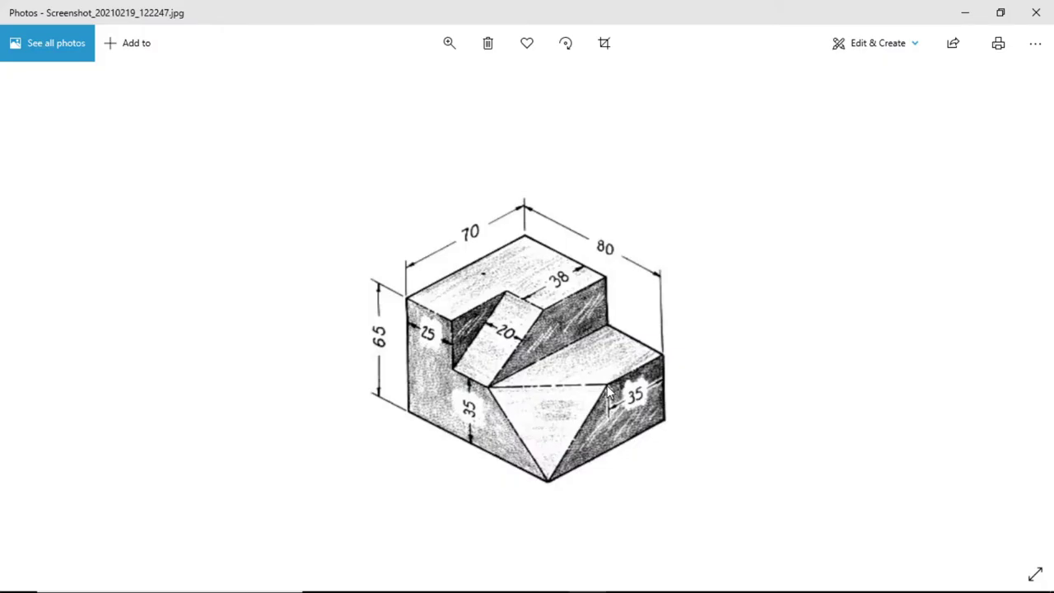
pyautogui.press('F11')
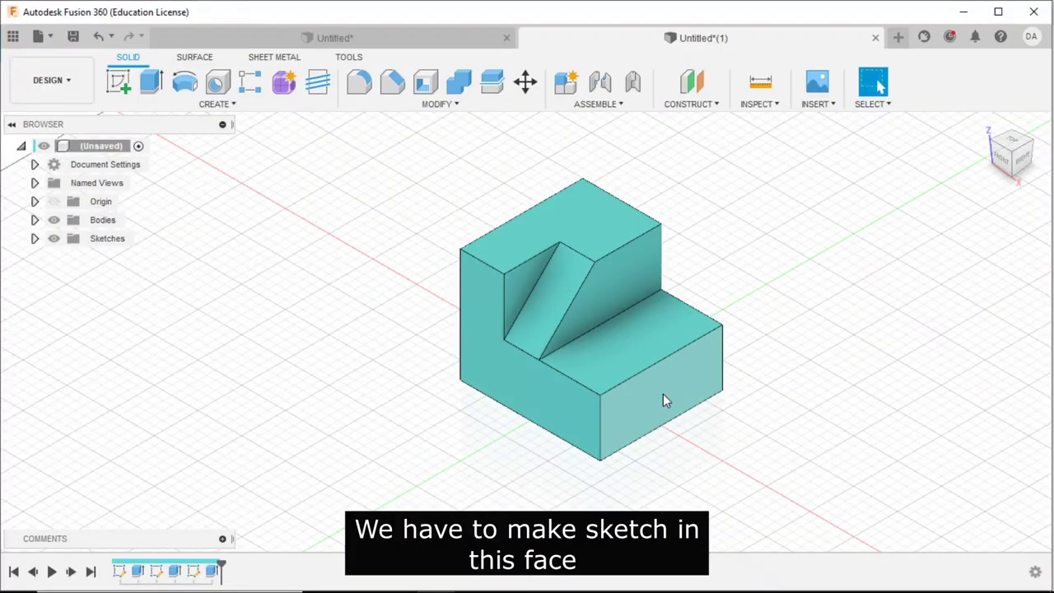
# Start a sketch on the lower step's front face and place a point on its horizontal edge
pyautogui.click(662, 393)
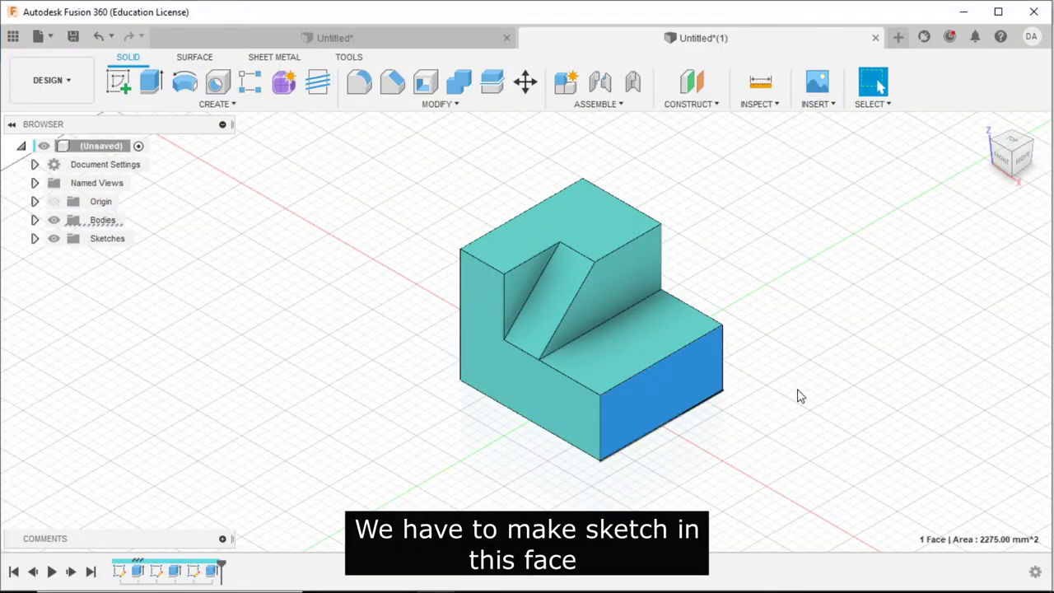
pyautogui.click(124, 89)
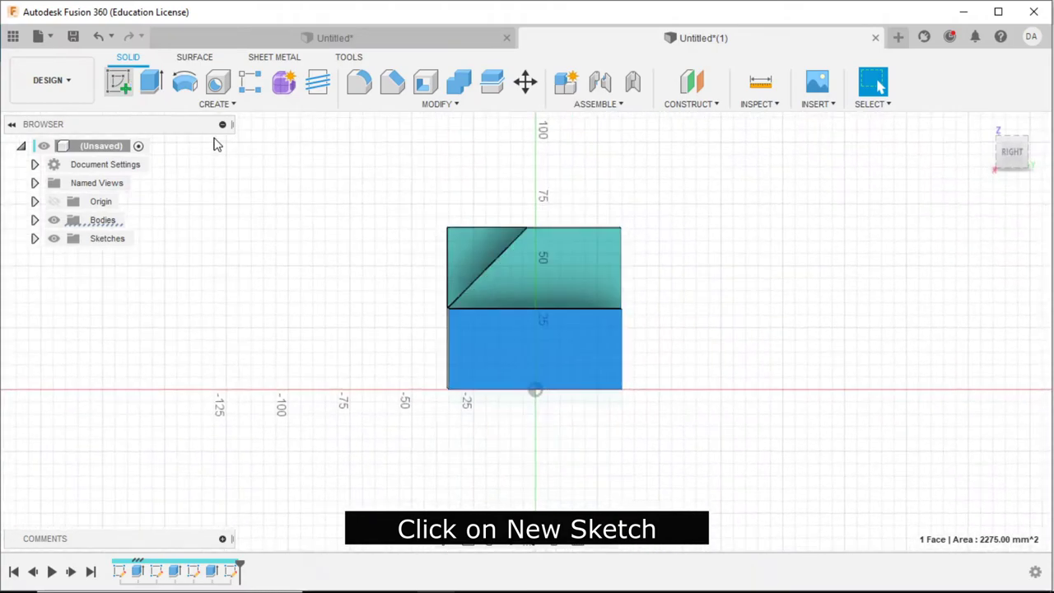
pyautogui.click(202, 104)
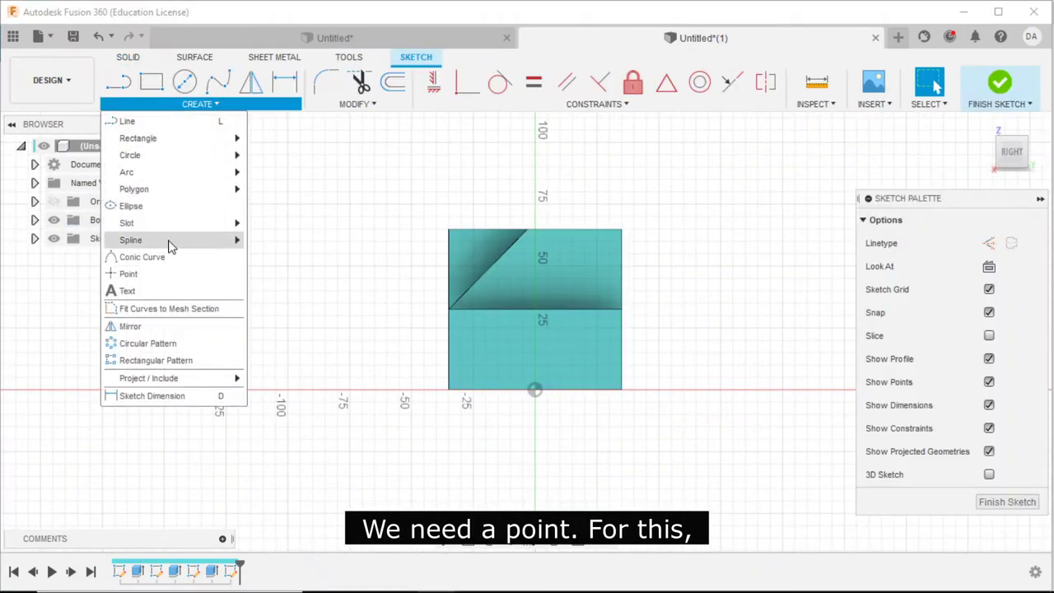
pyautogui.click(137, 281)
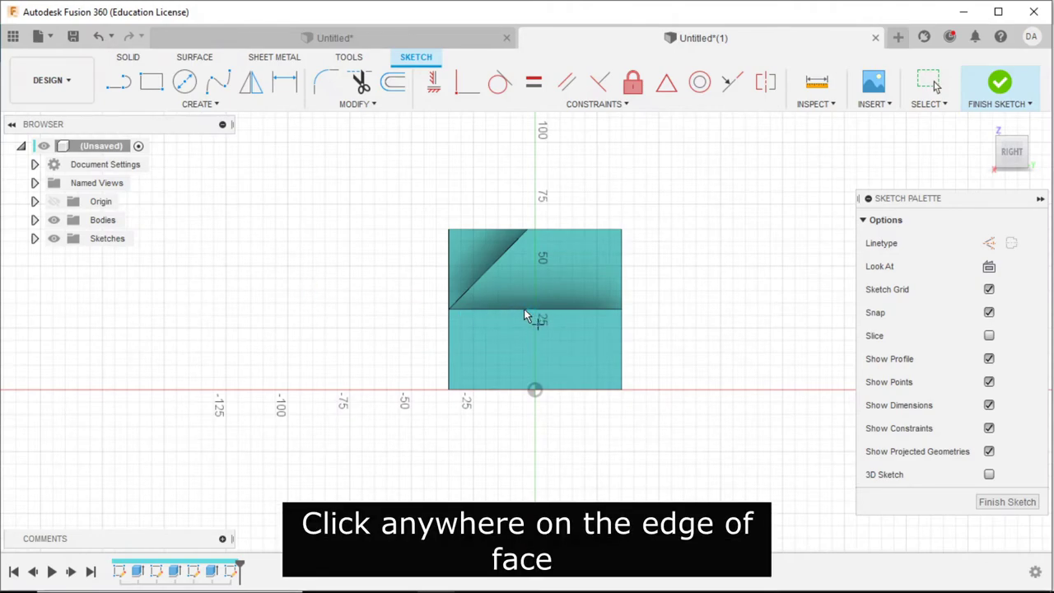
pyautogui.click(519, 309)
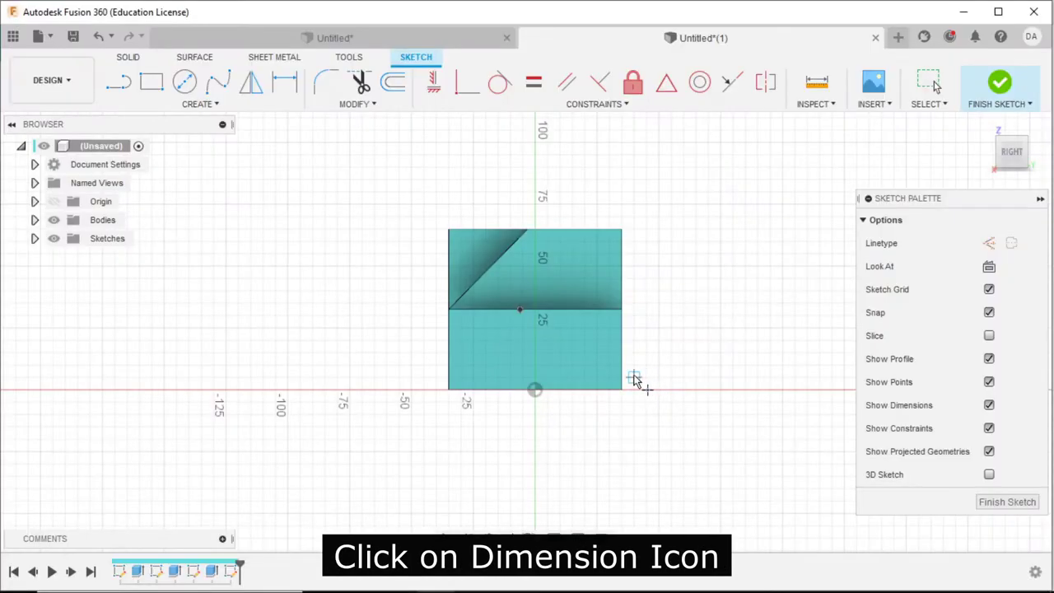
# Dimension the point 35 mm from the right edge and finish the sketch
pyautogui.press('d')
pyautogui.click(520, 311)
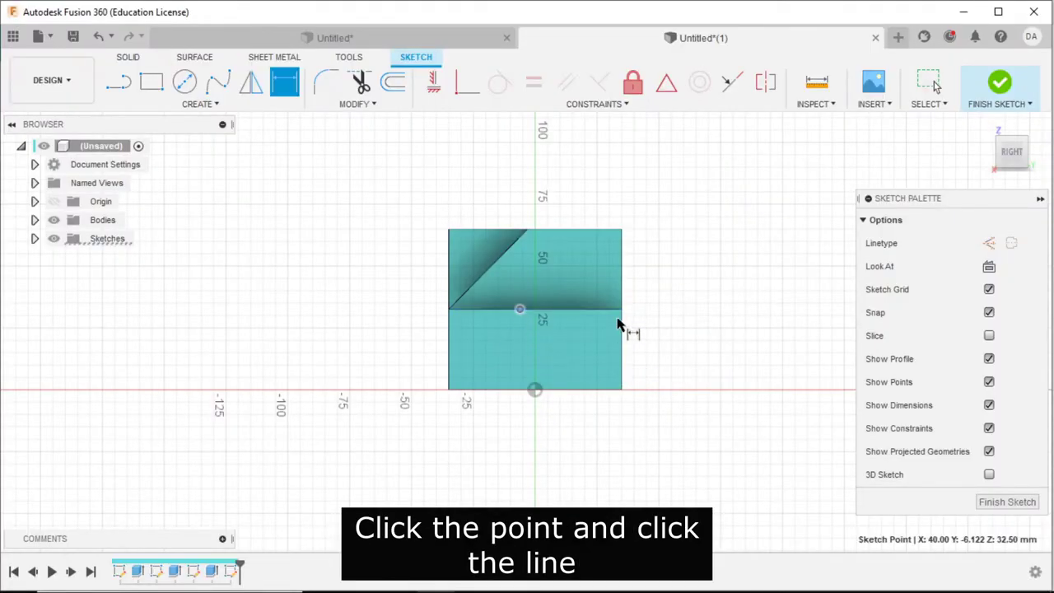
pyautogui.click(624, 324)
pyautogui.click(576, 207)
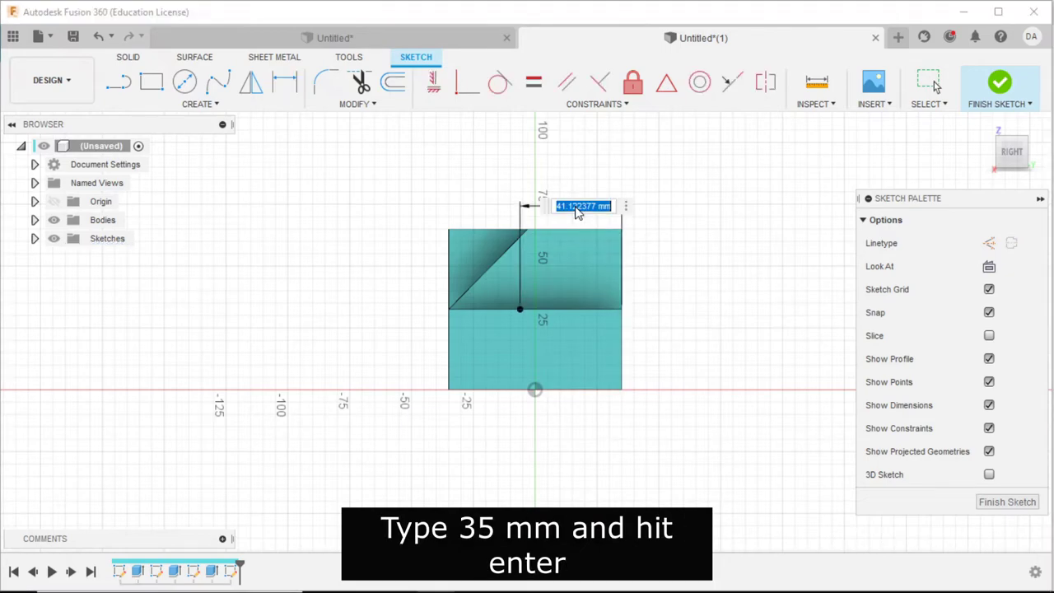
pyautogui.write('35')
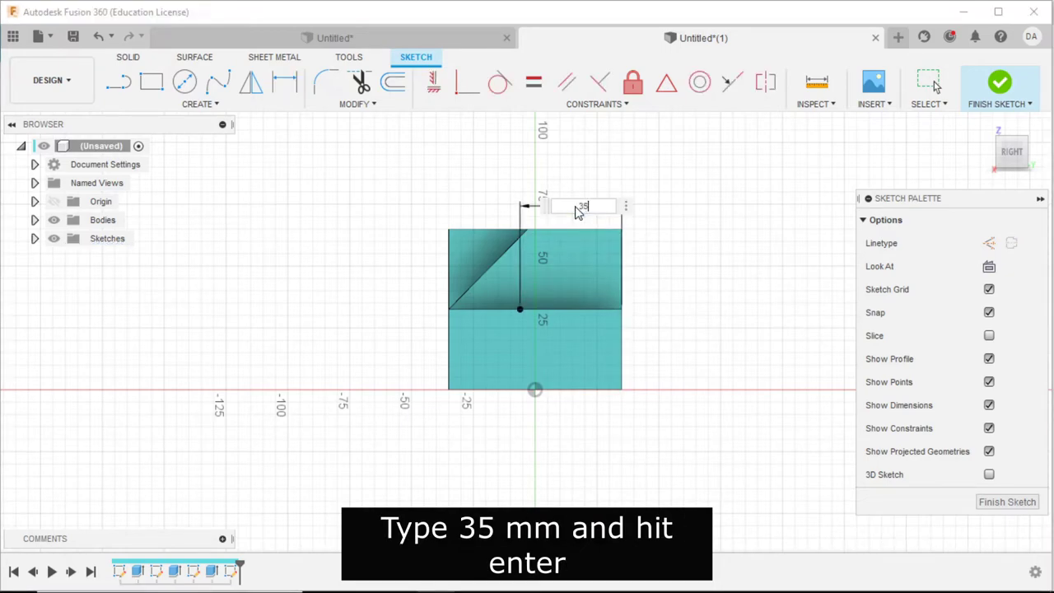
pyautogui.press('Return')
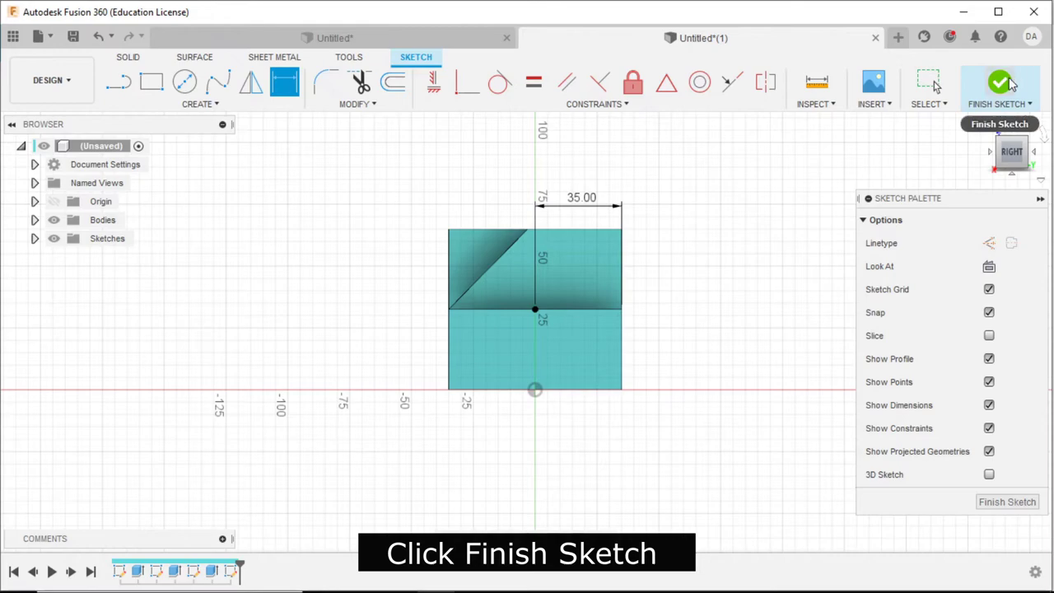
pyautogui.click(999, 84)
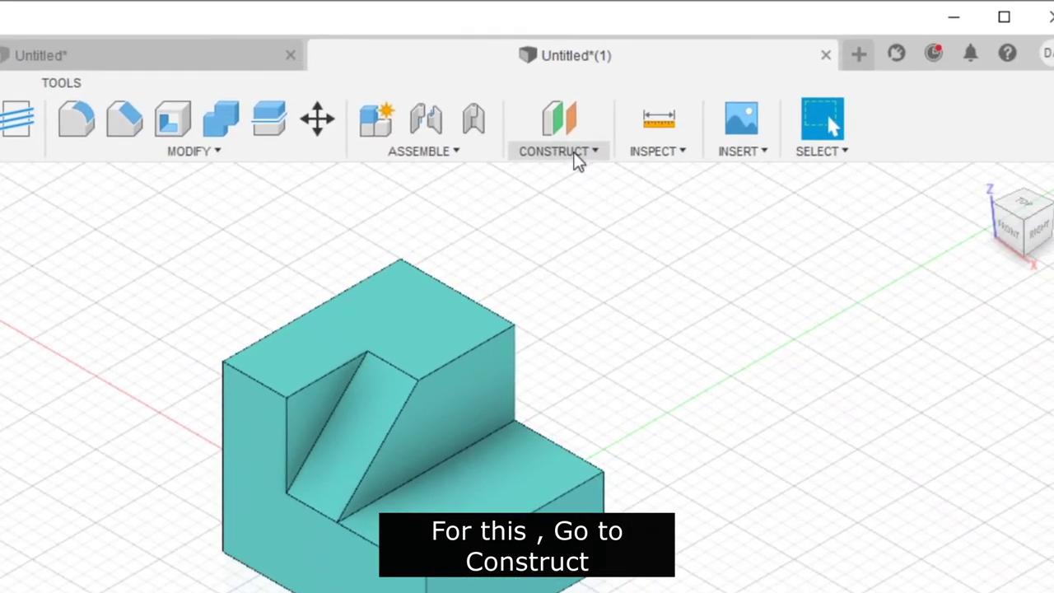
# Create a plane through three points: two lower-step corners and the block's bottom front corner
pyautogui.click(579, 156)
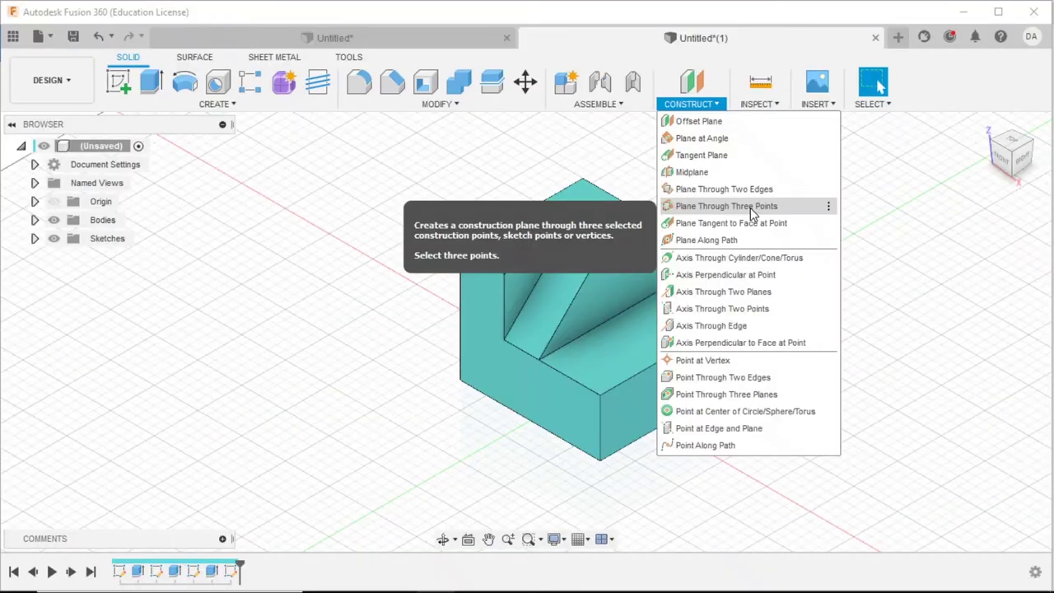
pyautogui.click(648, 308)
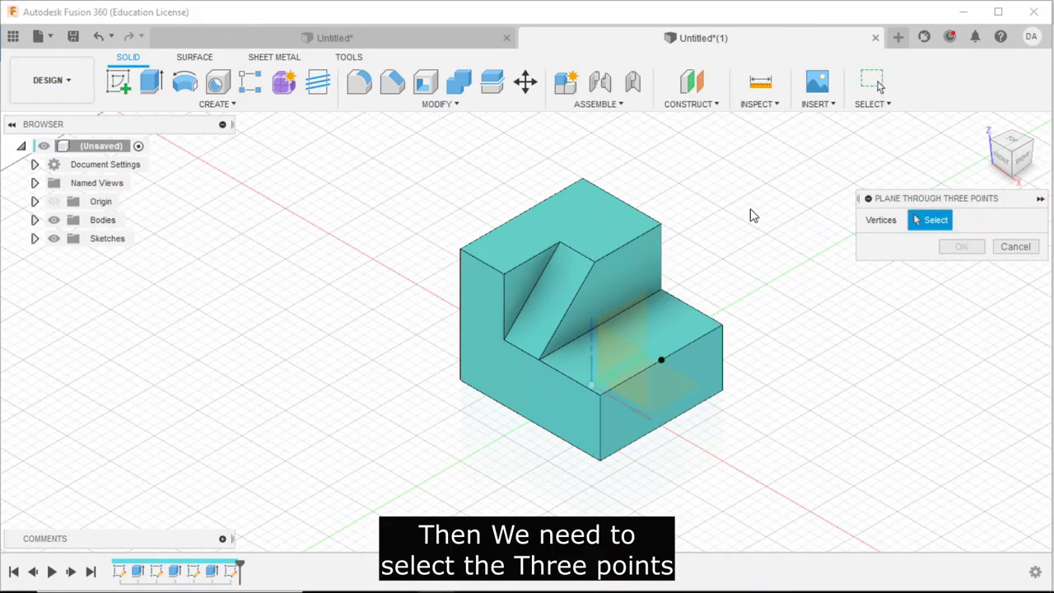
pyautogui.click(661, 363)
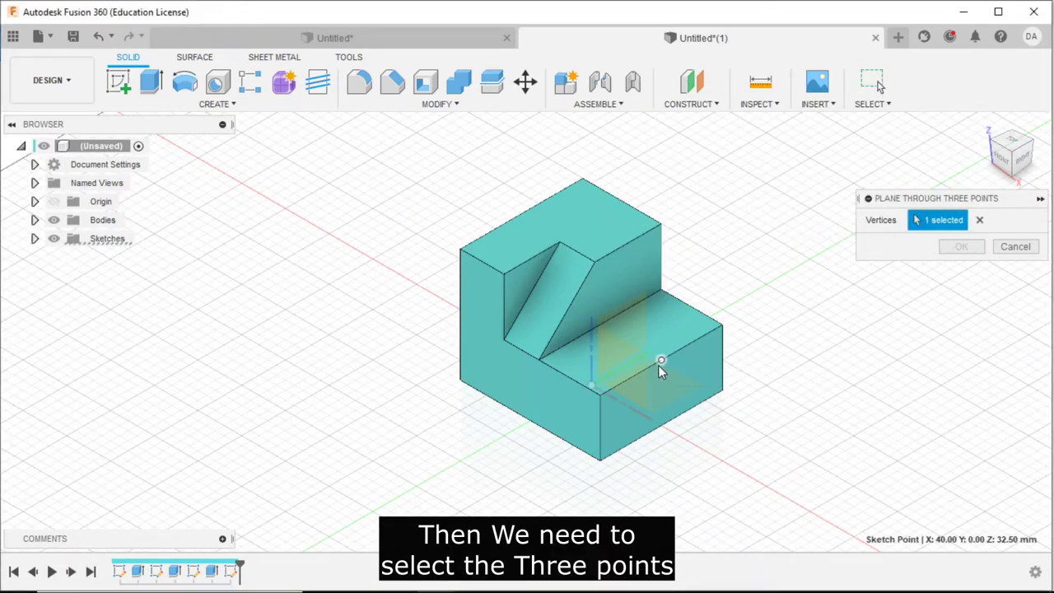
pyautogui.click(539, 361)
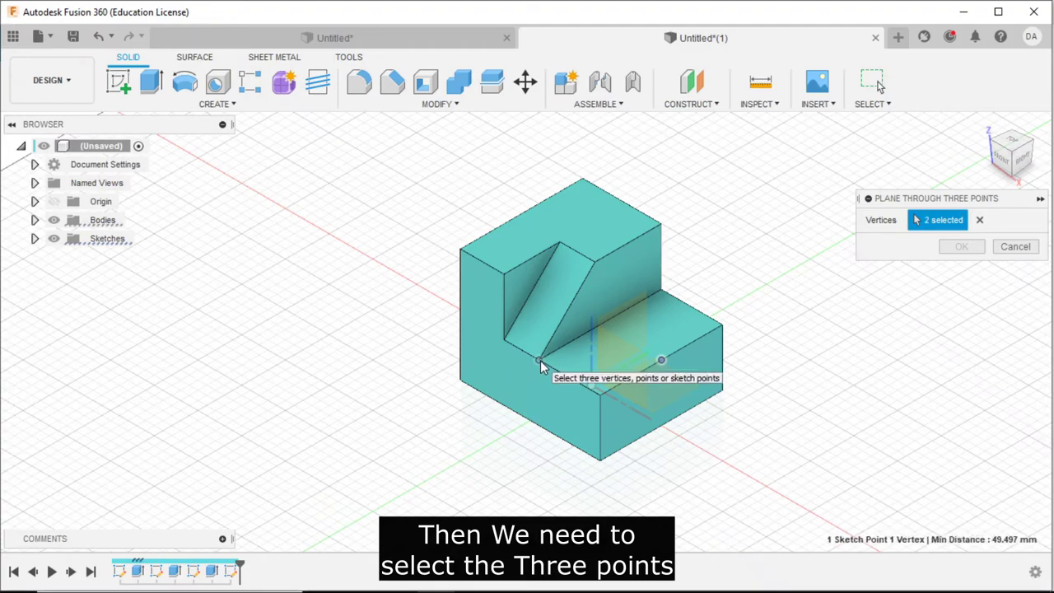
pyautogui.click(601, 461)
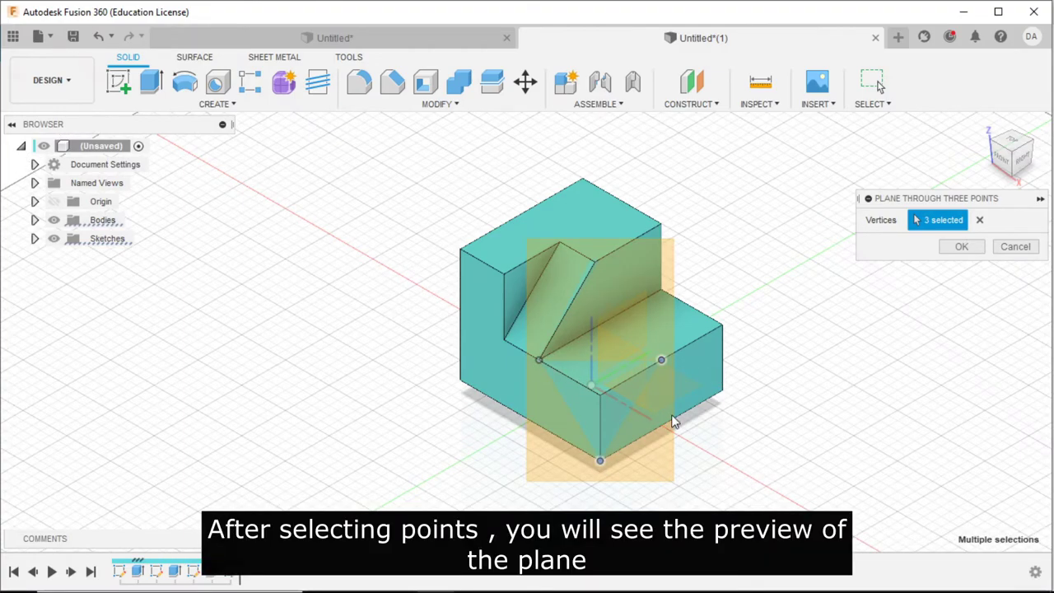
pyautogui.moveTo(832, 359)
pyautogui.keyDown('shift'); pyautogui.mouseDown(button='middle')
pyautogui.moveTo(597, 350)
pyautogui.moveTo(654, 370)
pyautogui.moveTo(792, 383)
pyautogui.moveTo(841, 367)
pyautogui.mouseUp(button='middle'); pyautogui.keyUp('shift')
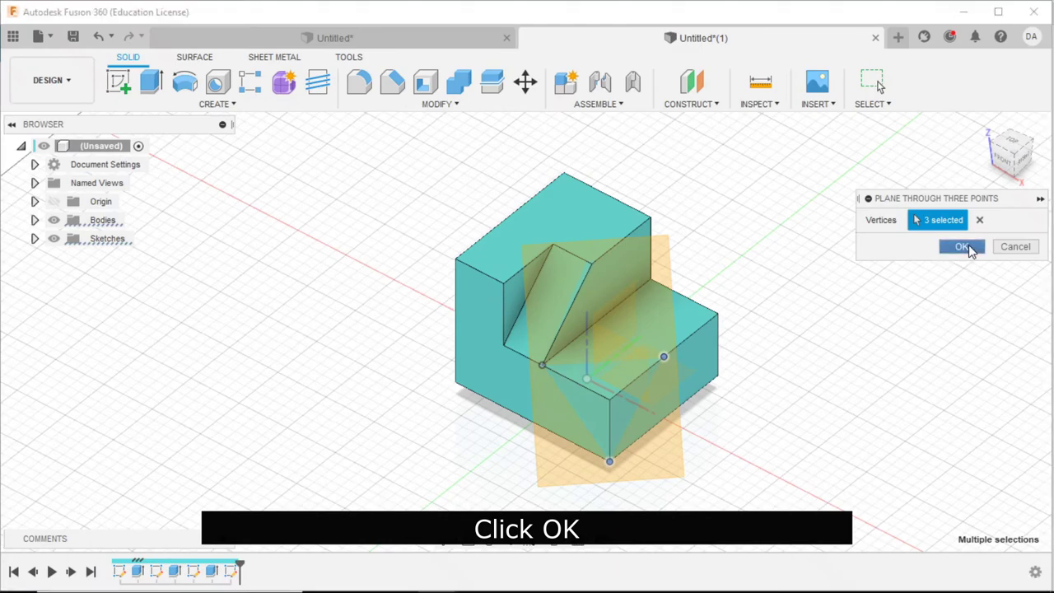
pyautogui.click(965, 246)
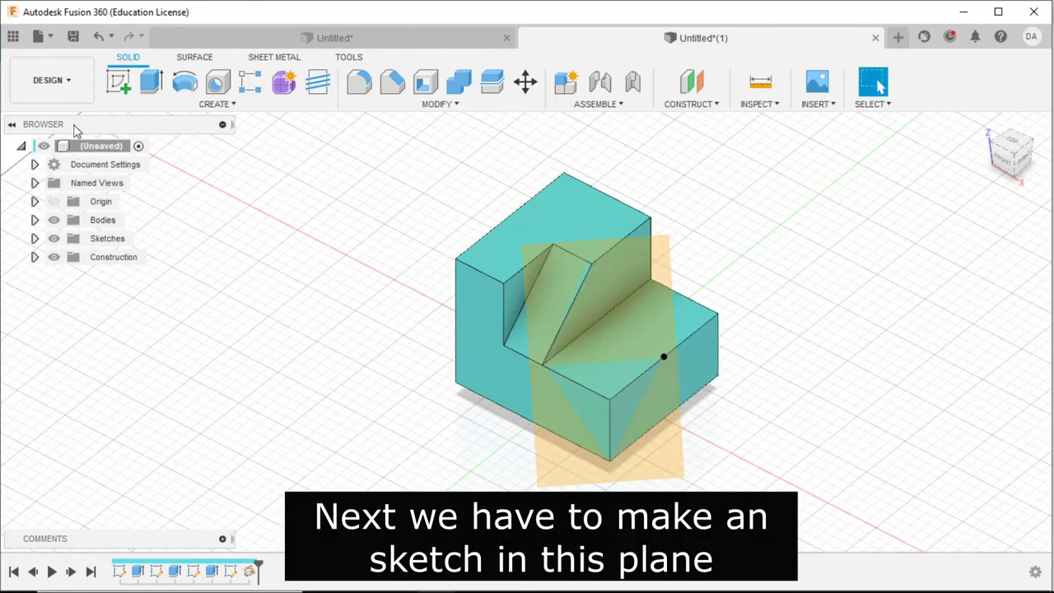
# Start a sketch on the new construction plane and project the three corner points into it
pyautogui.click(119, 85)
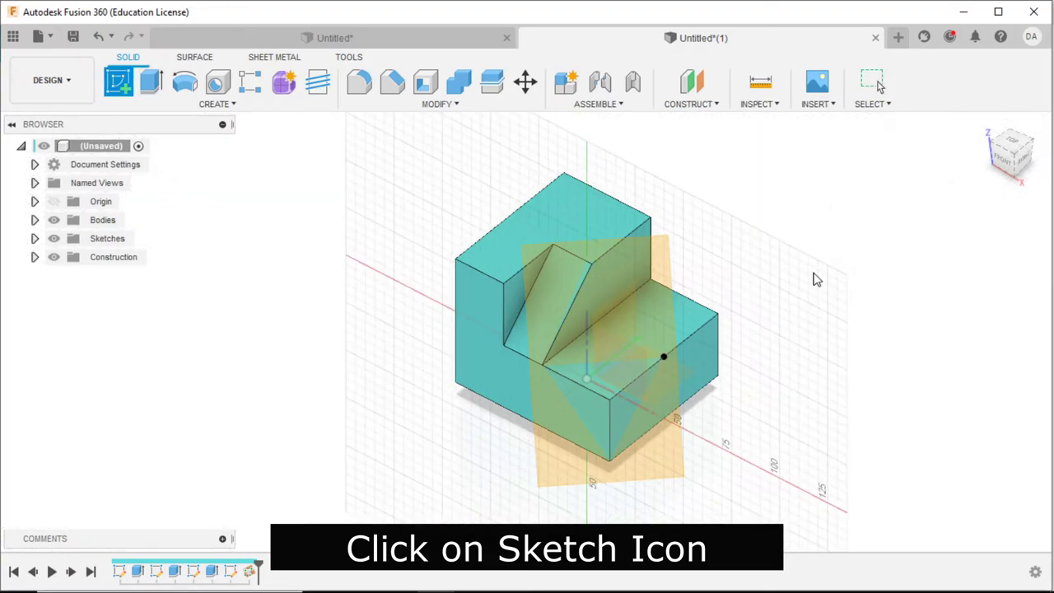
pyautogui.click(663, 272)
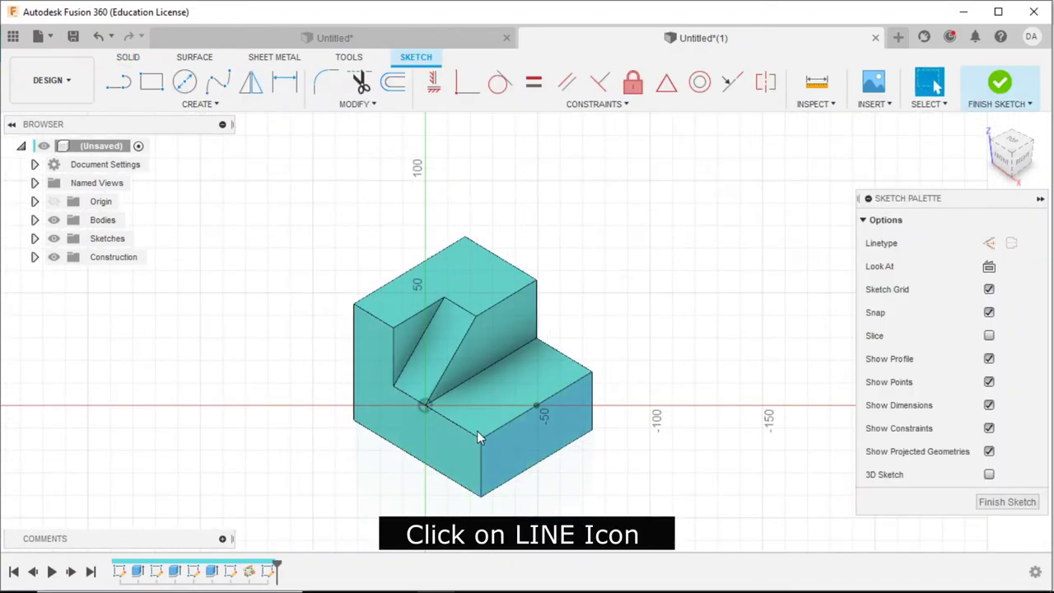
pyautogui.click(118, 81)
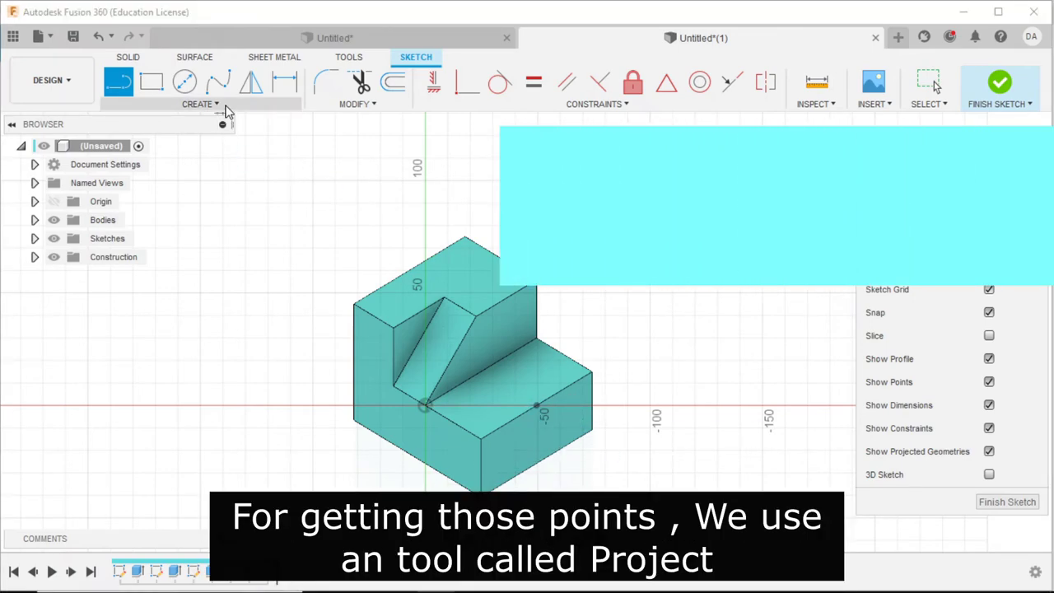
pyautogui.click(227, 112)
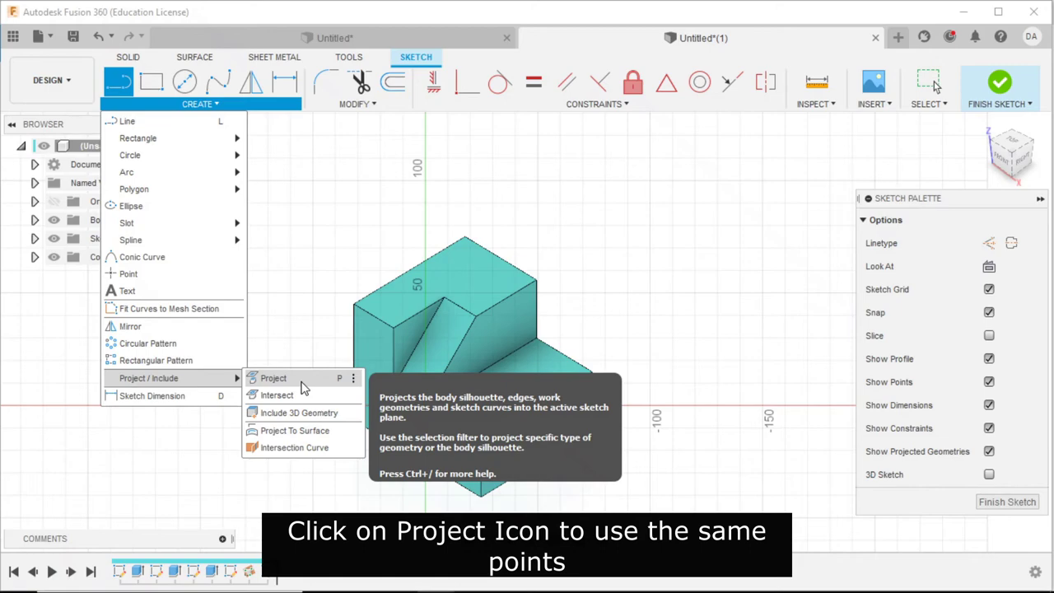
pyautogui.click(273, 377)
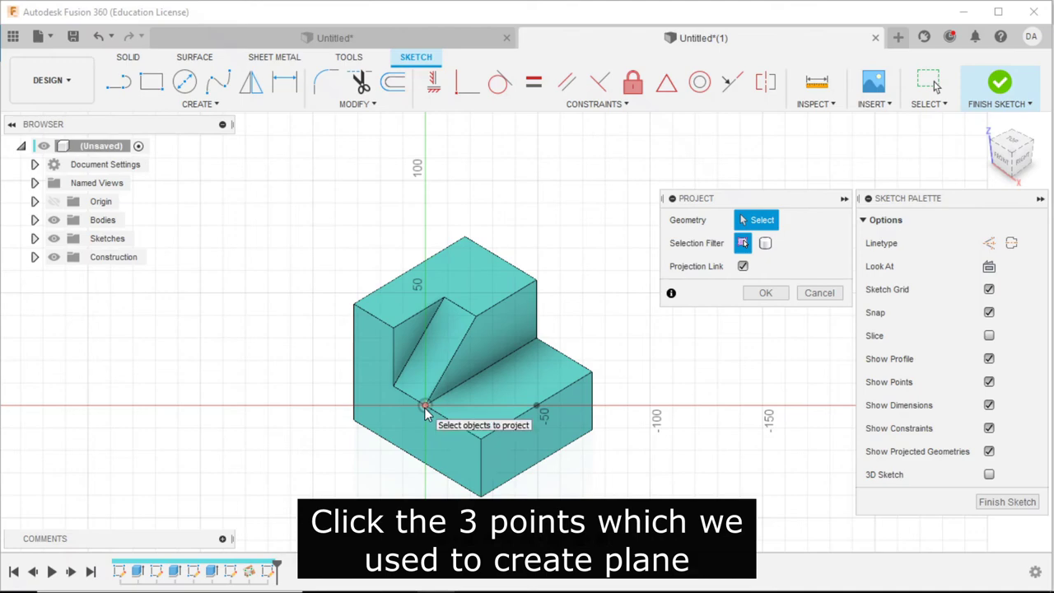
pyautogui.click(533, 415)
pyautogui.click(536, 406)
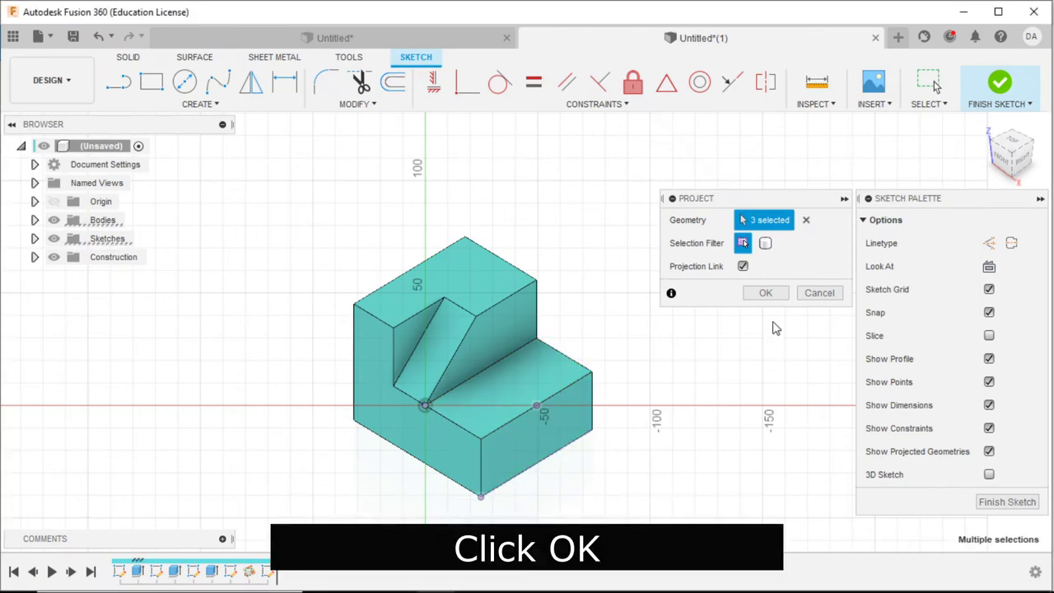
pyautogui.click(765, 292)
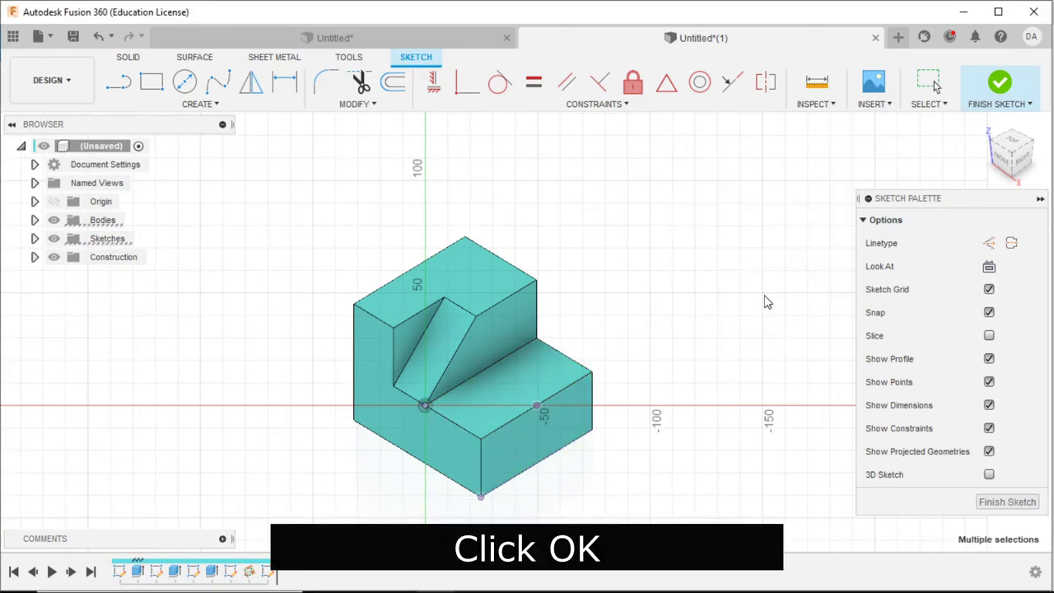
# Join the projected points with lines into a closed triangle and finish the sketch
pyautogui.click(117, 85)
pyautogui.click(424, 405)
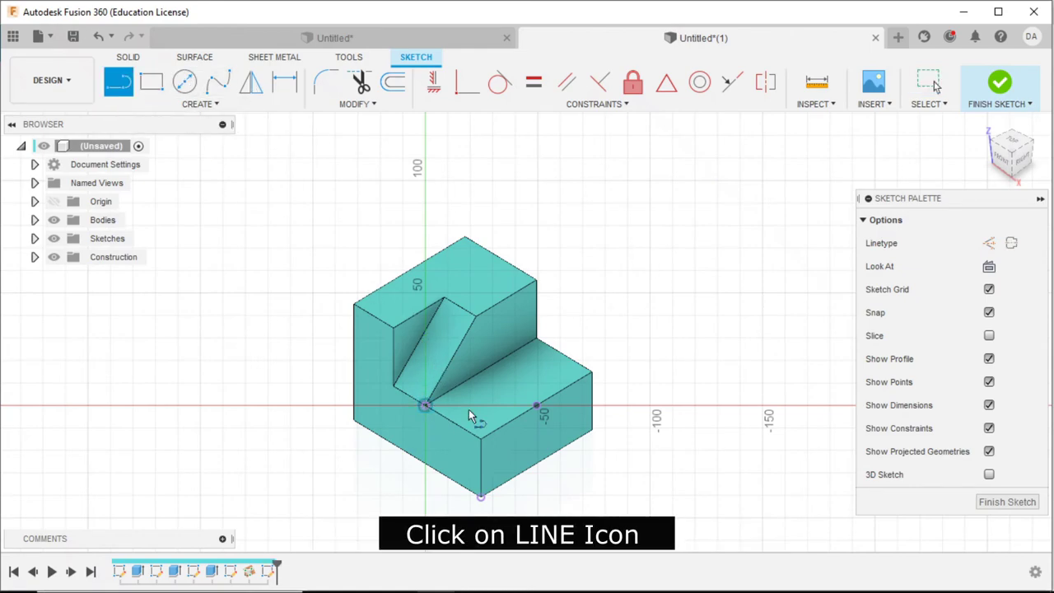
pyautogui.click(536, 405)
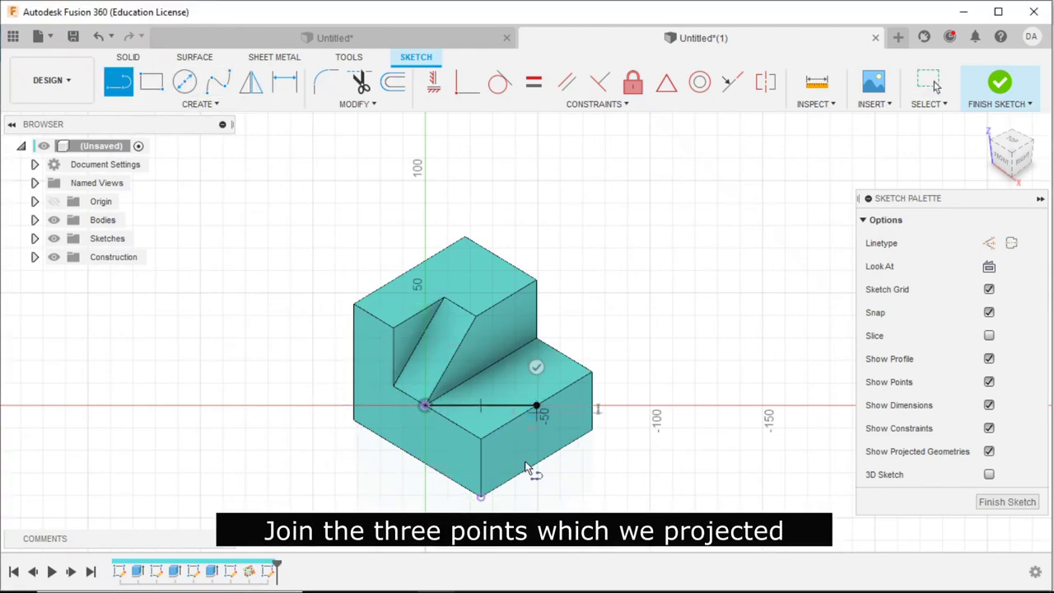
pyautogui.click(480, 496)
pyautogui.click(425, 405)
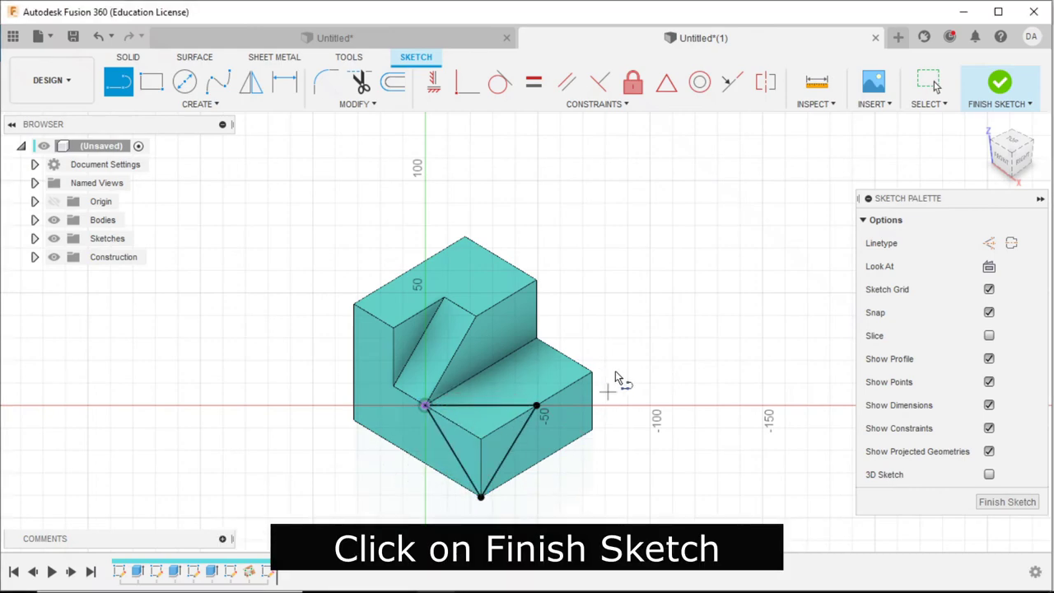
pyautogui.click(1014, 87)
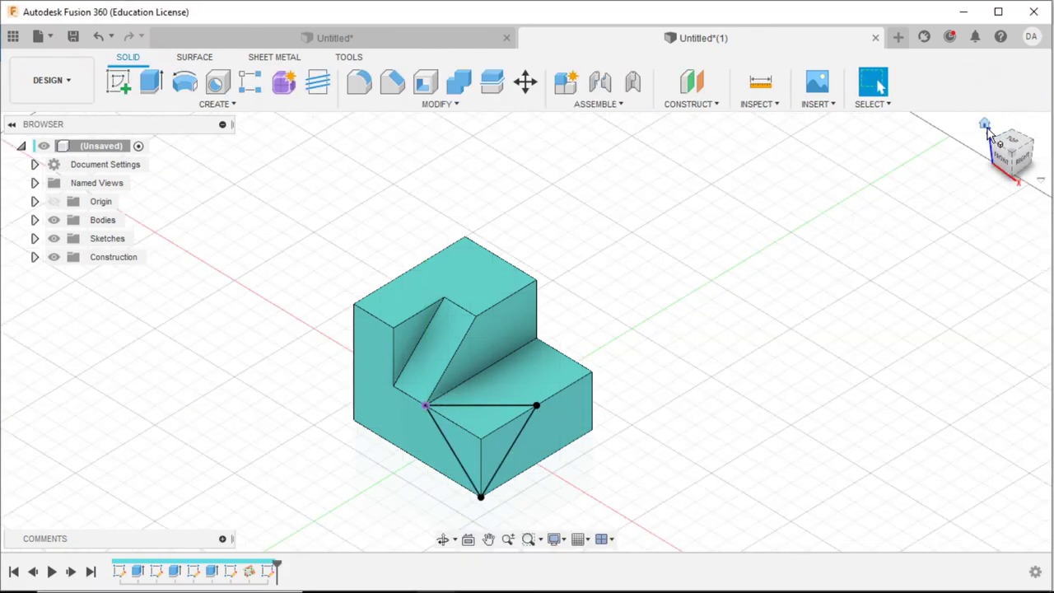
# Extrude the triangle profile -200 mm as a Cut through the block's lower front corner
pyautogui.click(151, 79)
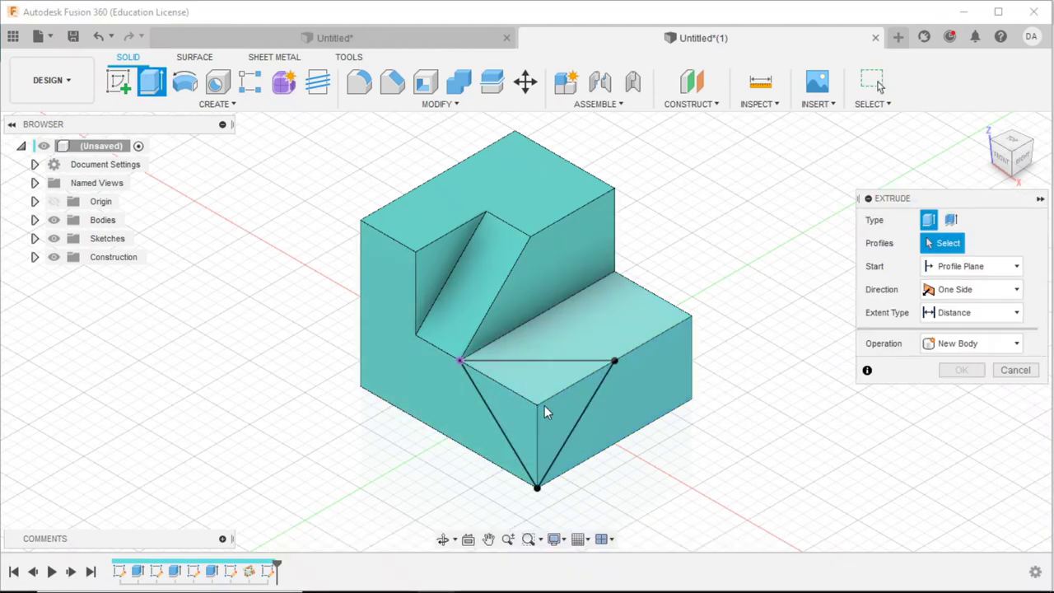
pyautogui.click(1017, 169)
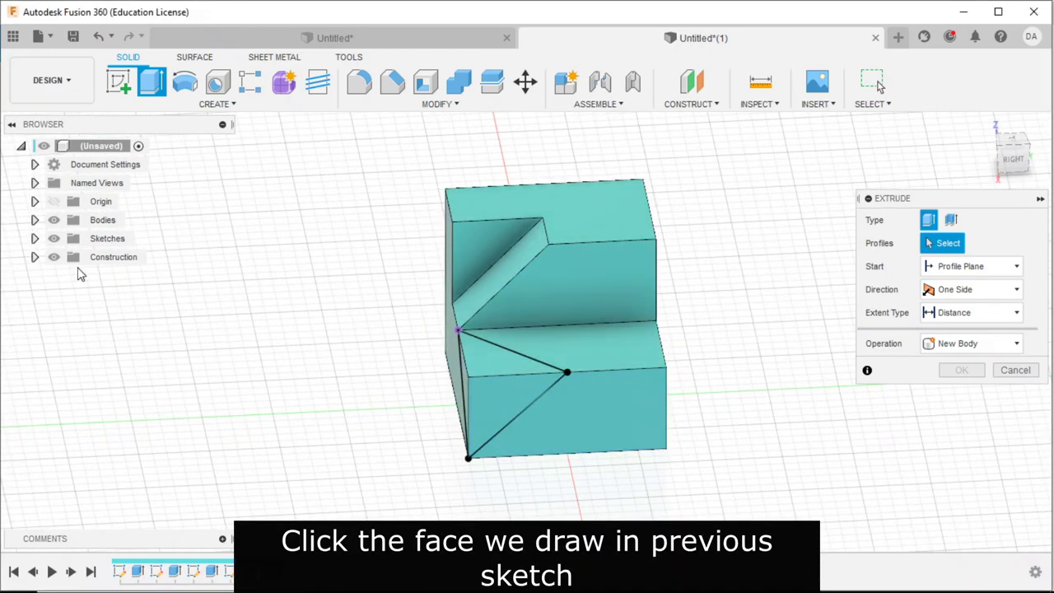
pyautogui.click(55, 222)
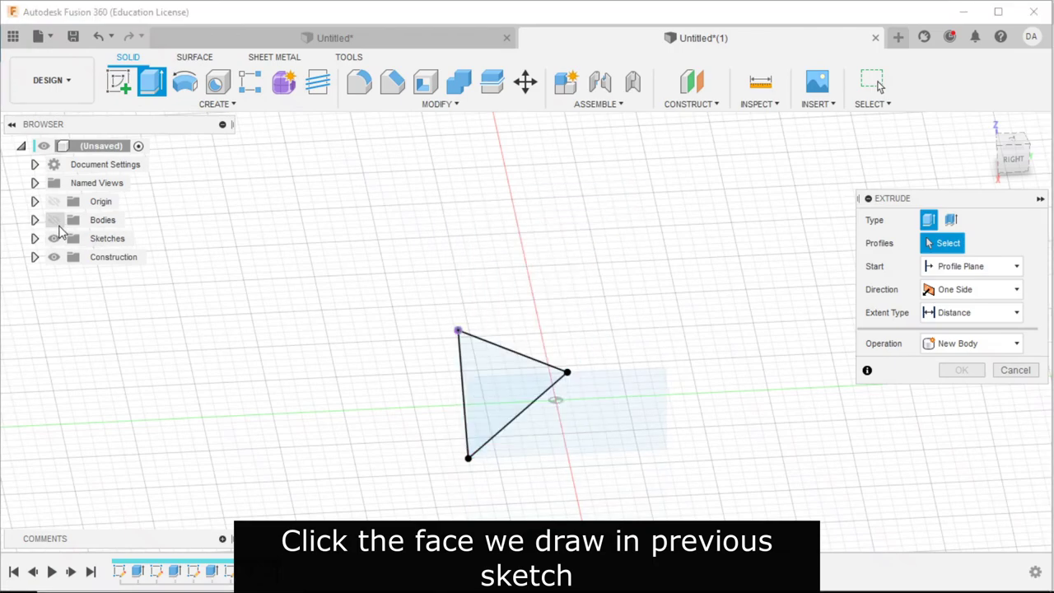
pyautogui.click(479, 359)
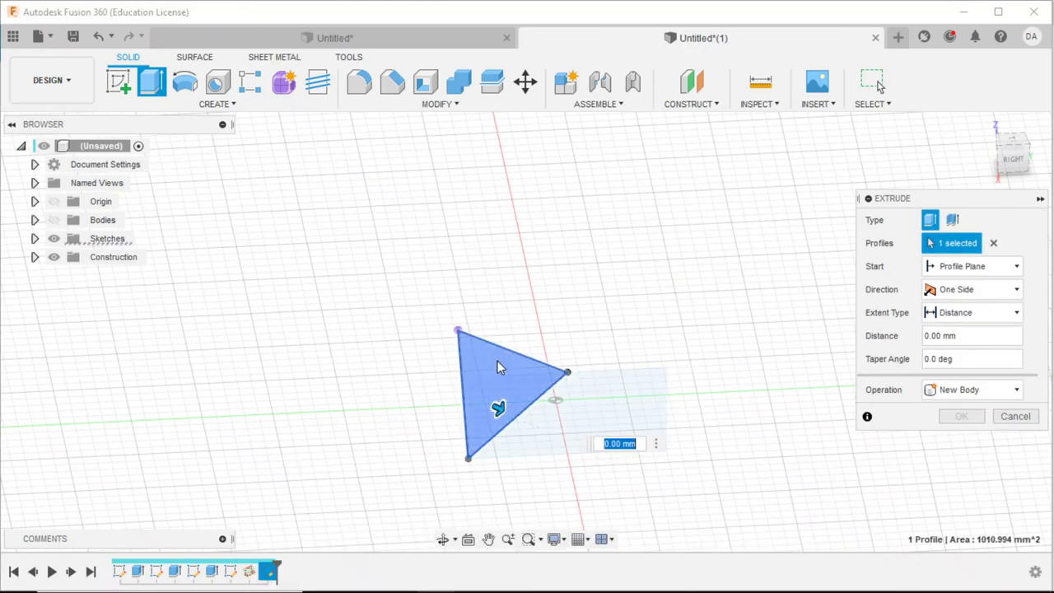
pyautogui.click(53, 220)
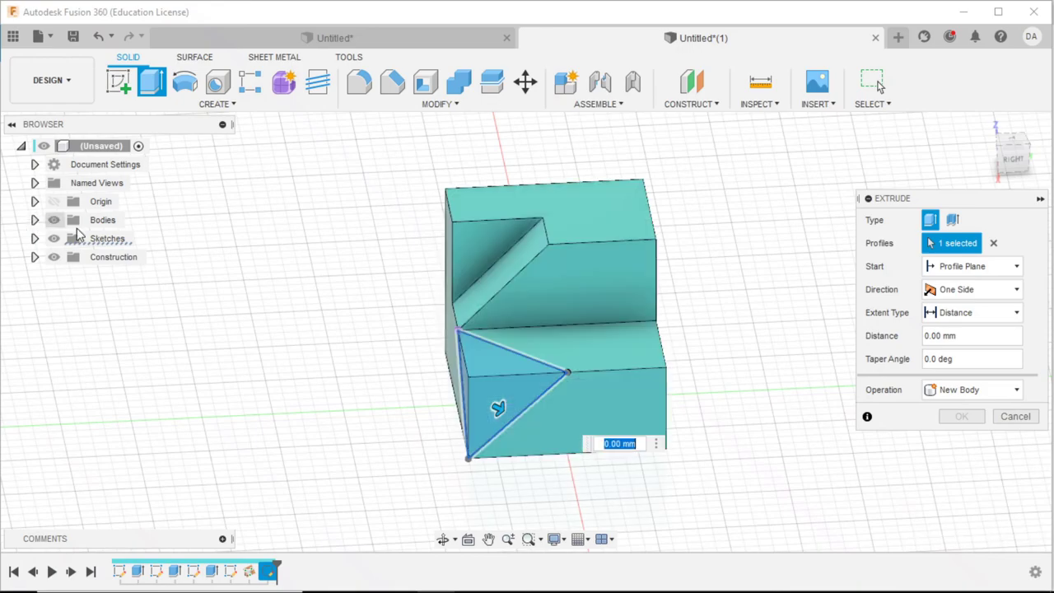
pyautogui.moveTo(505, 389); pyautogui.dragTo(200, 341)
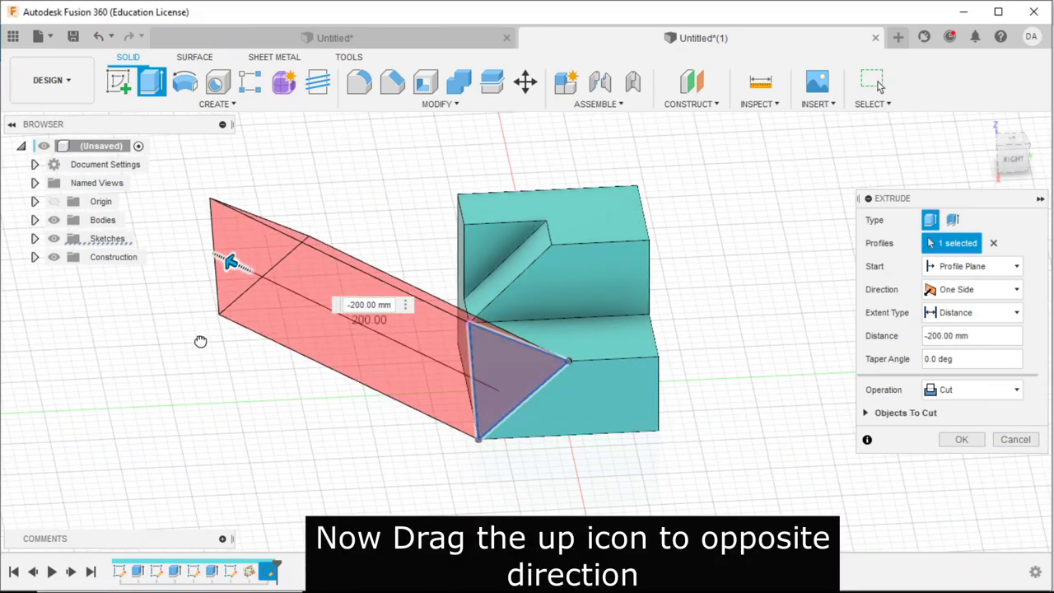
pyautogui.click(972, 163)
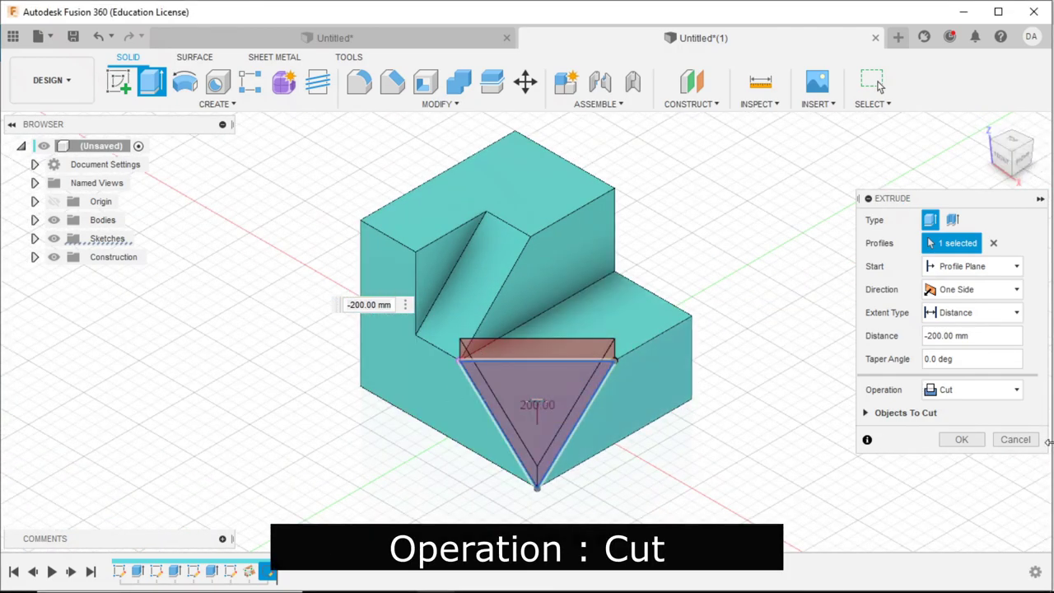
pyautogui.click(959, 440)
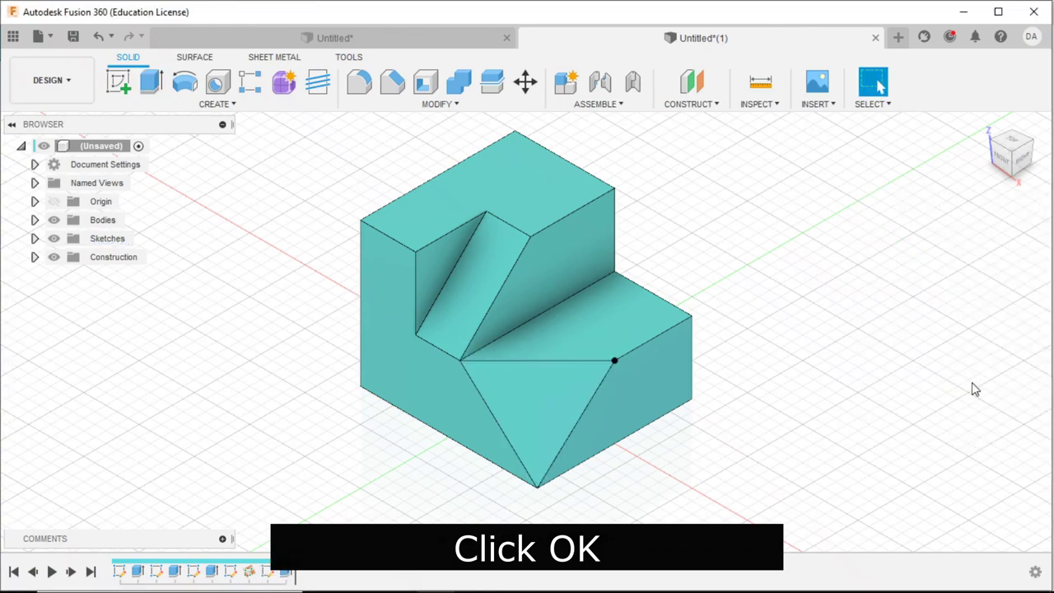
# Hide the sketches in the Browser and switch to orbiting the view
pyautogui.click(52, 239)
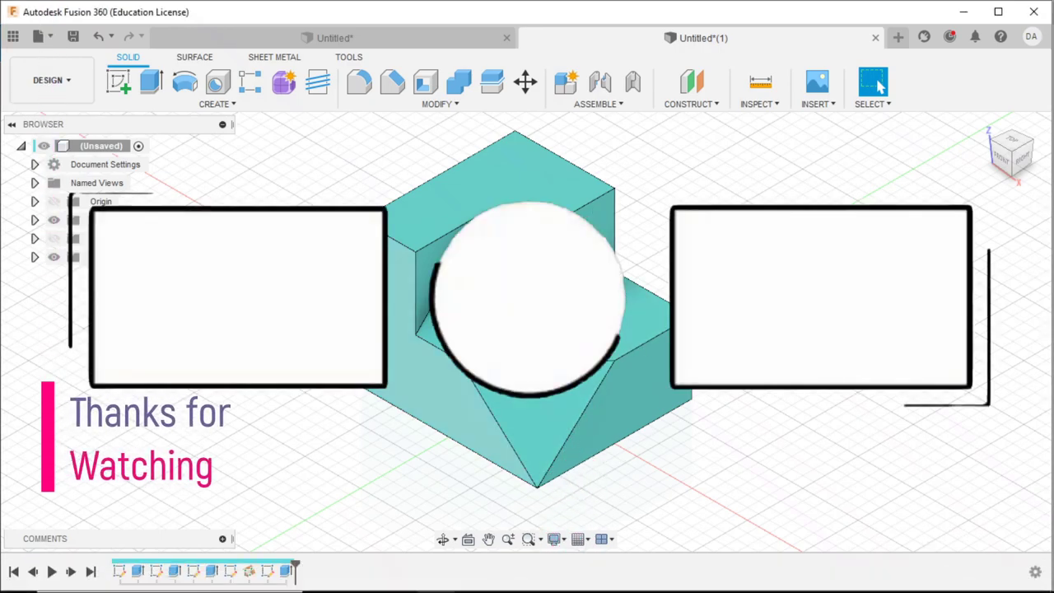
pyautogui.press('F4')
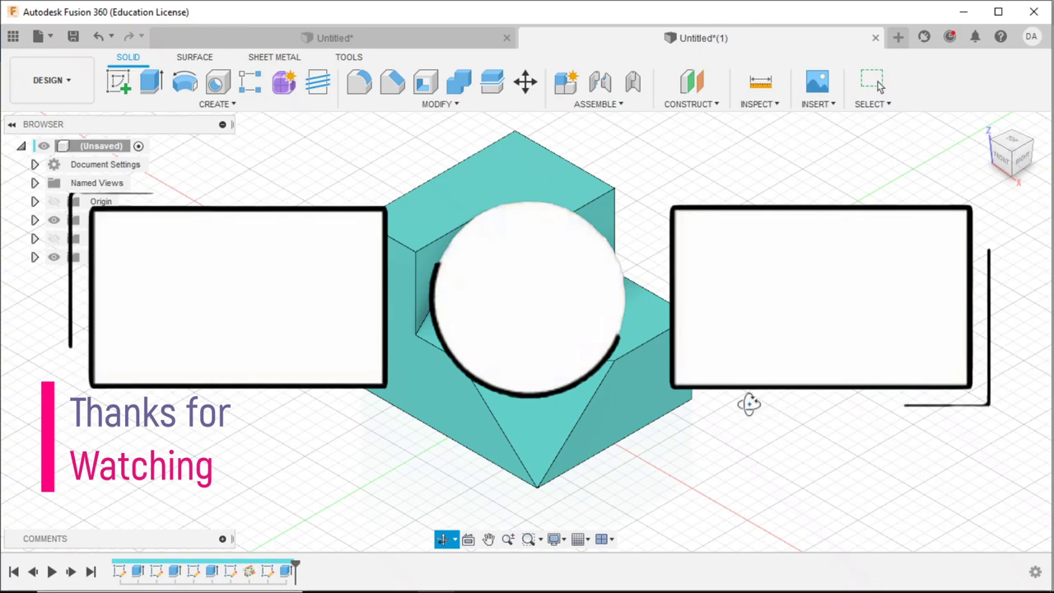